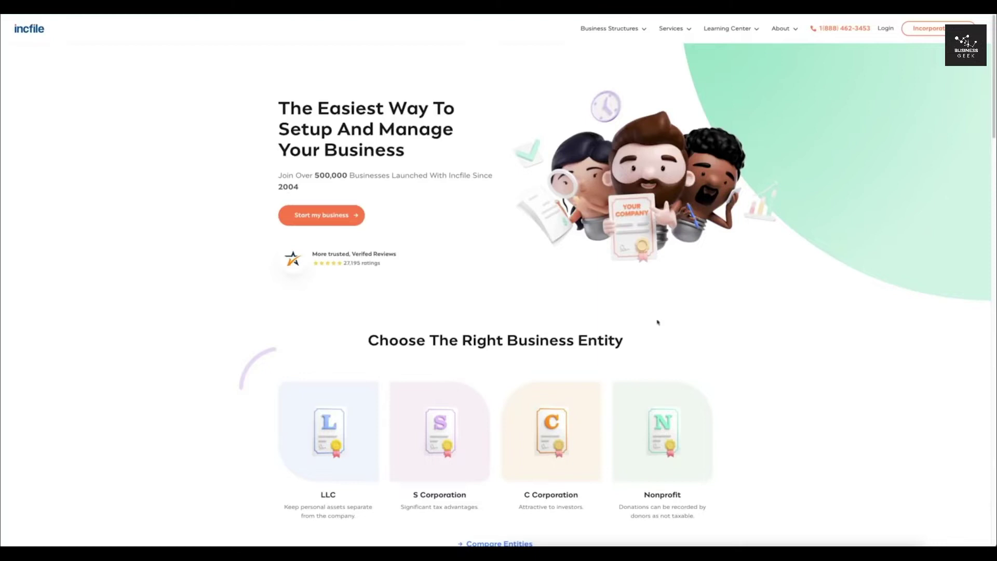
Begin a new business formation order with LLC as the entity type and browse the formation states
left_click(328, 216)
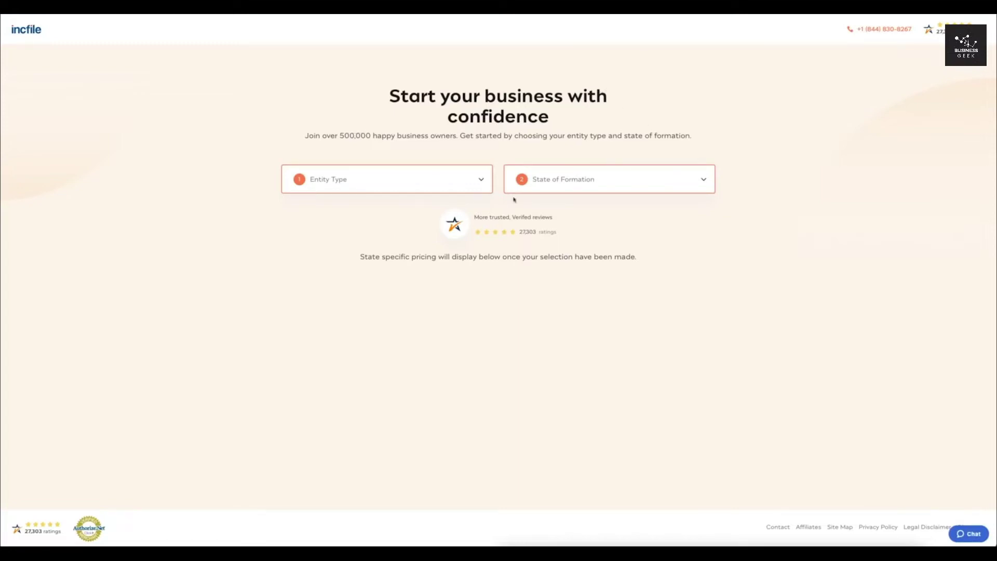
left_click(473, 183)
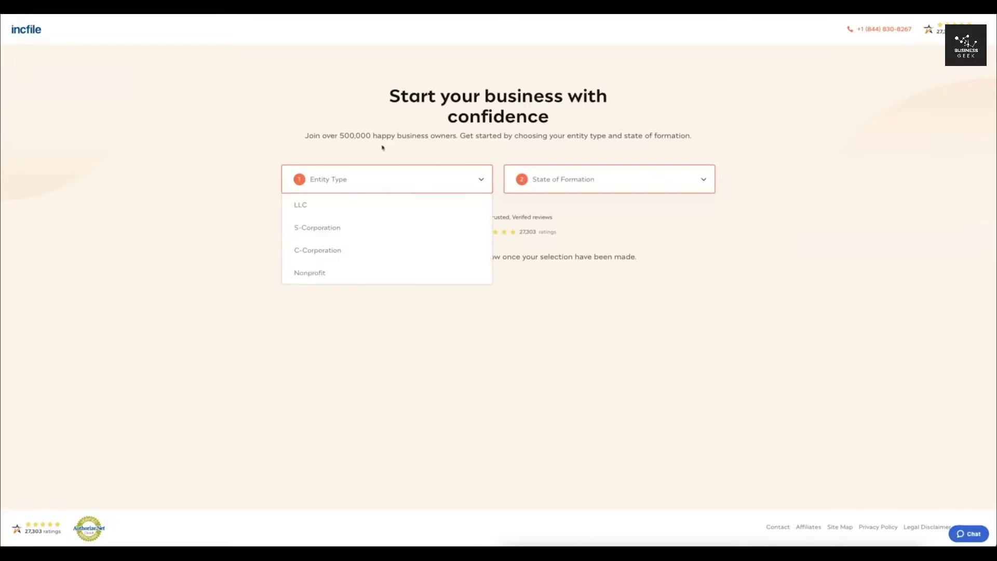
left_click(375, 210)
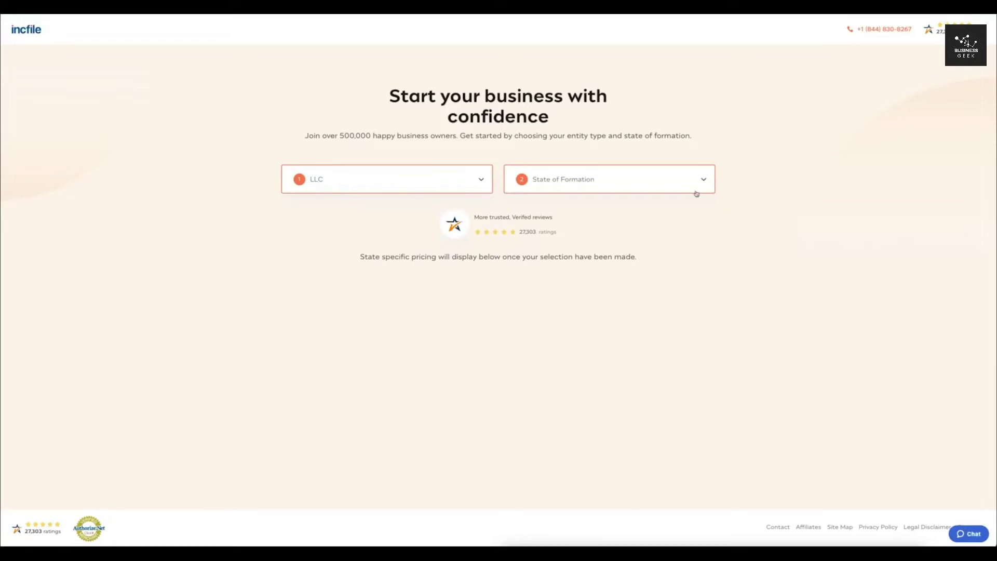
left_click(699, 188)
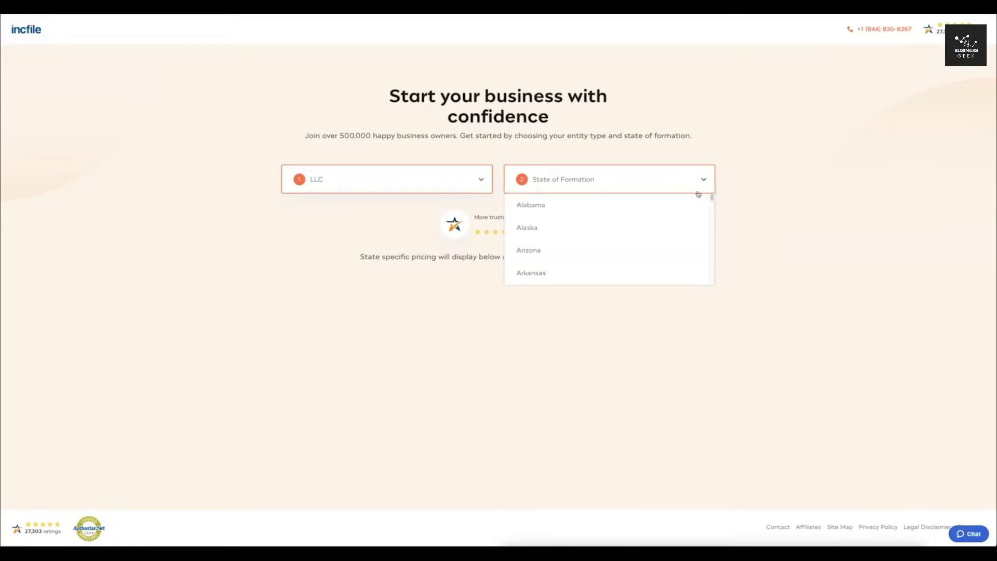
scroll(680, 219, "down", 3)
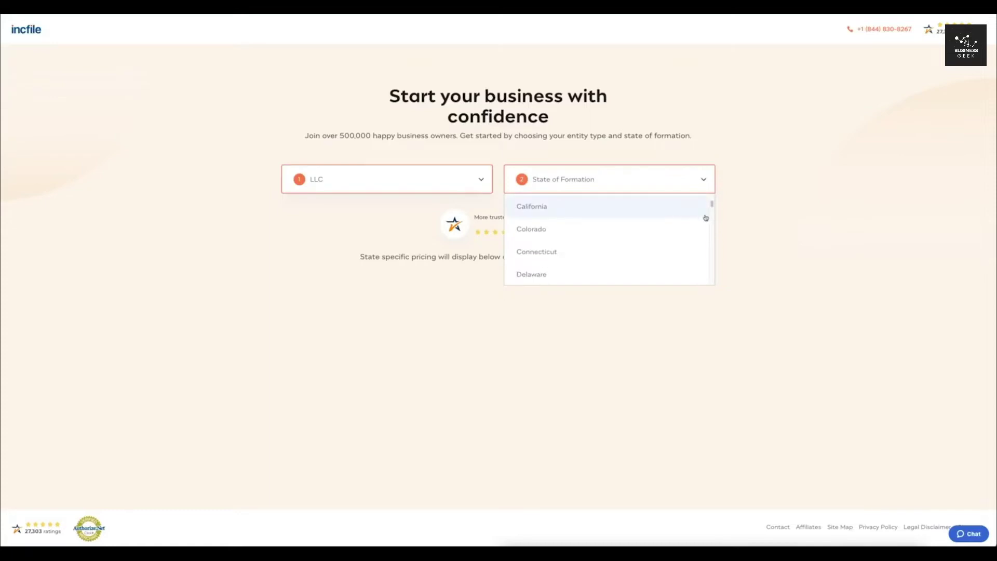
Choose California as the formation state to show Silver $75, Gold $224 and Platinum $374 packages
left_click(650, 209)
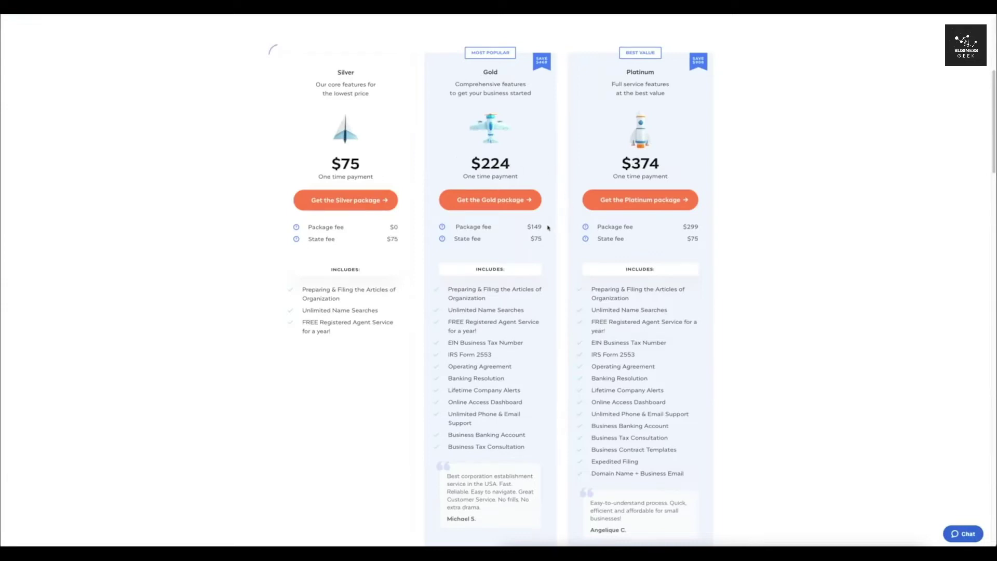
mouse_move(486, 226)
left_click_drag(487, 332, 452, 299)
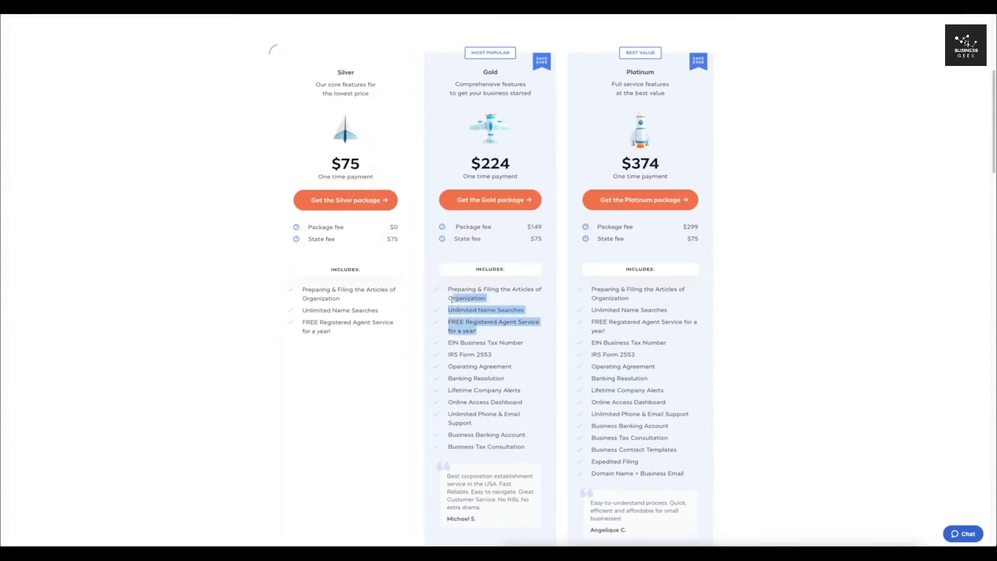
left_click(494, 331)
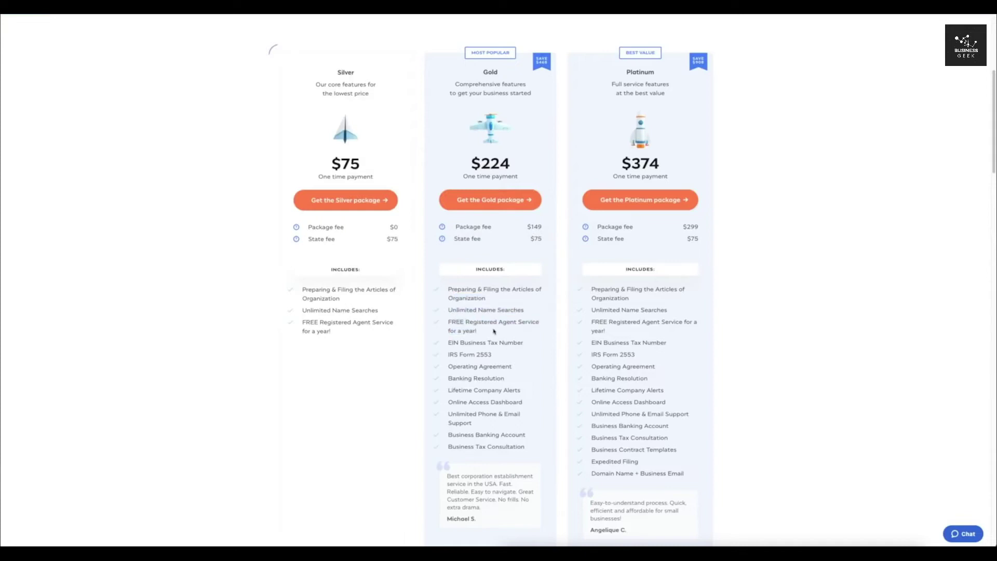
triple_click(525, 342)
left_click(527, 344)
left_click_drag(491, 354, 455, 354)
left_click(497, 358)
left_click_drag(517, 361, 545, 449)
left_click(545, 449)
left_click_drag(527, 449, 448, 389)
left_click(523, 388)
scroll(523, 388, "down", 3)
scroll(540, 403, "up", 3)
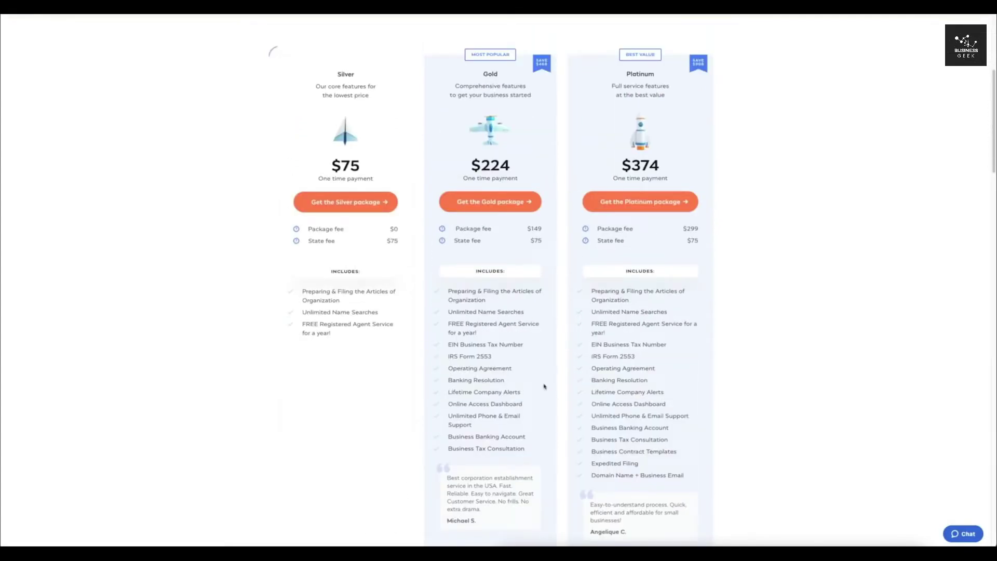
left_click_drag(534, 459, 447, 344)
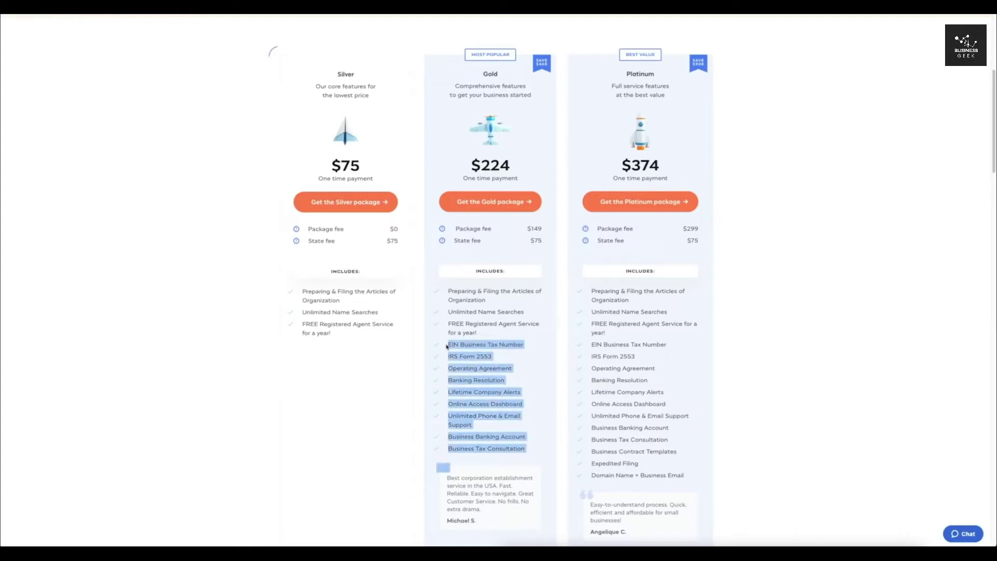
left_click_drag(543, 228, 527, 232)
left_click(527, 229)
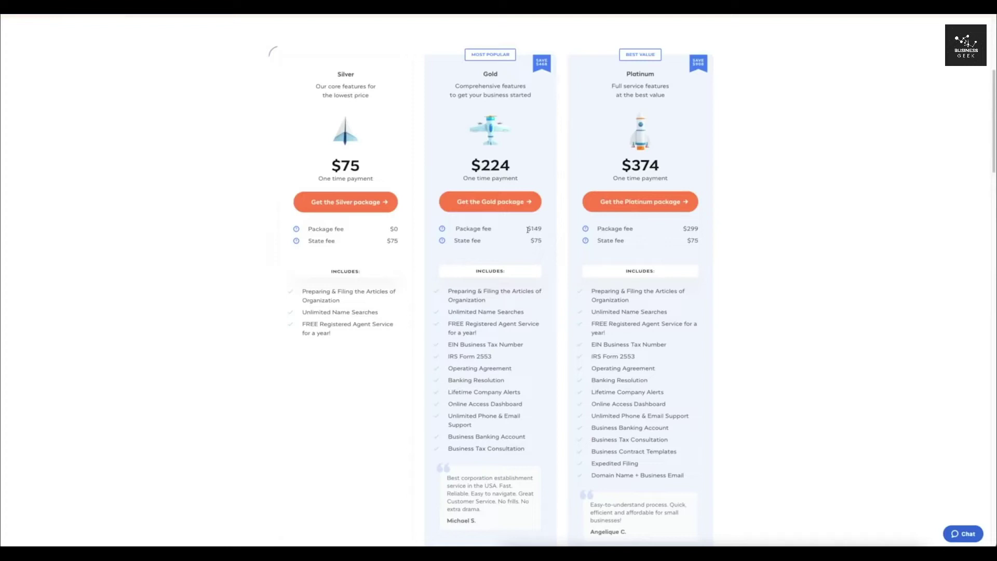
left_click_drag(444, 338, 527, 450)
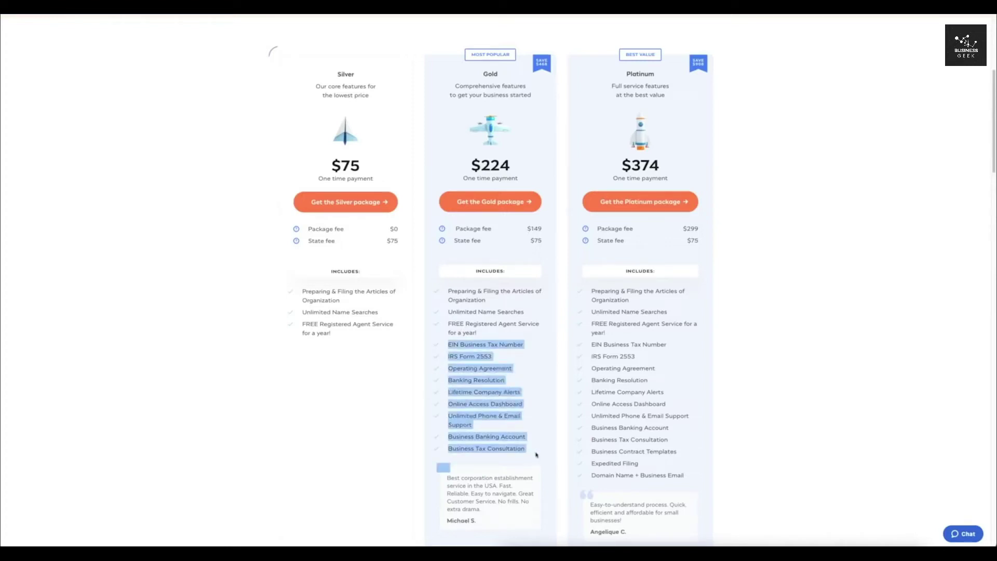
left_click(537, 452)
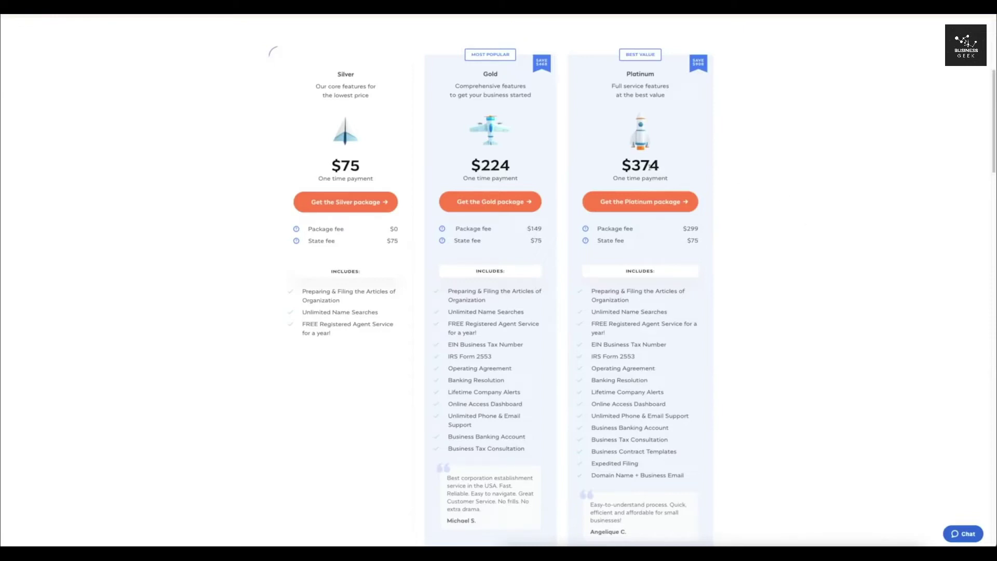
left_click_drag(621, 165, 683, 178)
left_click(696, 176)
mouse_move(700, 229)
left_mouse_down()
mouse_move(686, 229)
mouse_move(704, 245)
left_mouse_up()
Compare the package features, then order the $224 Gold package
scroll(816, 252, "down", 2)
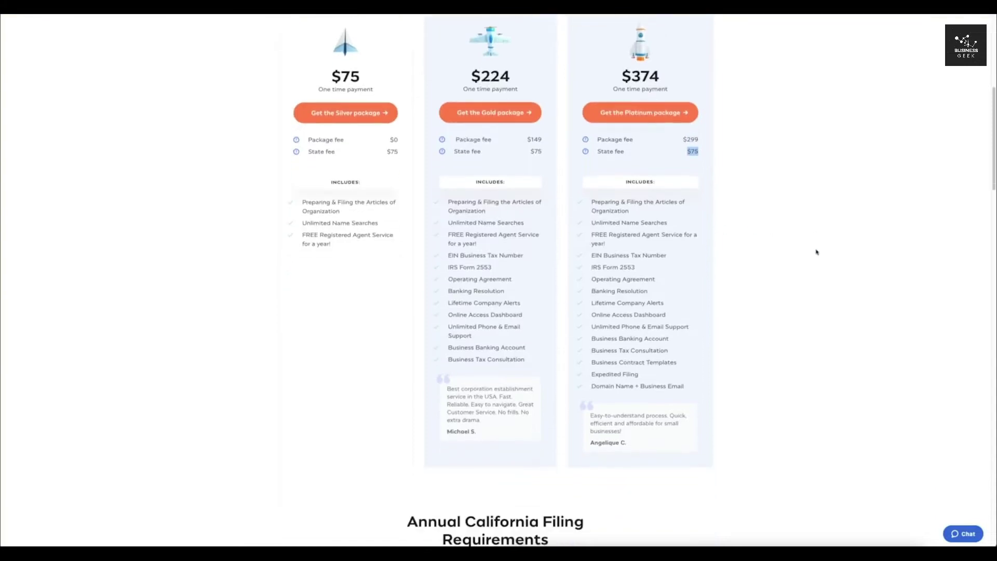
scroll(372, 121, "up", 6)
scroll(551, 367, "down", 5)
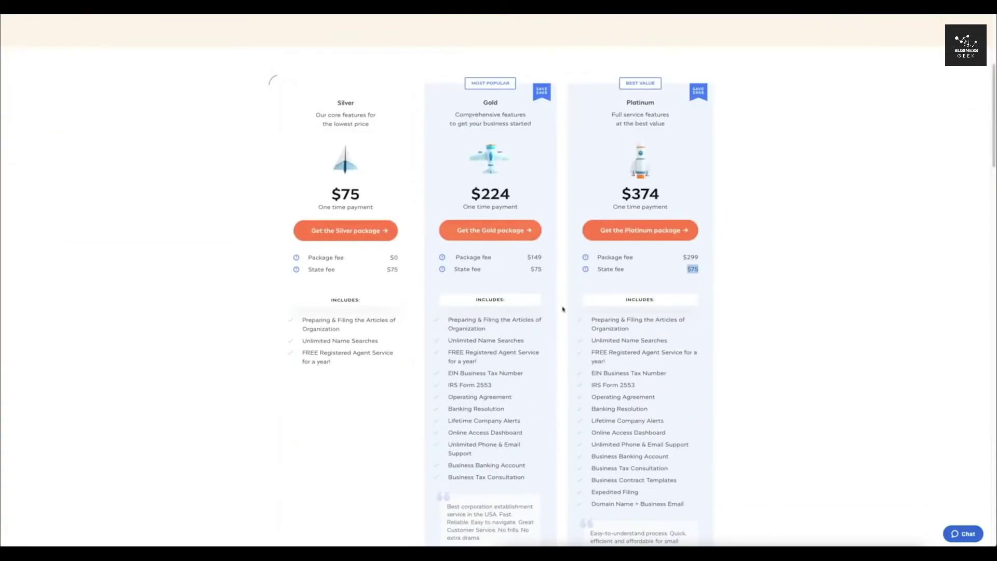
scroll(552, 368, "down", 1)
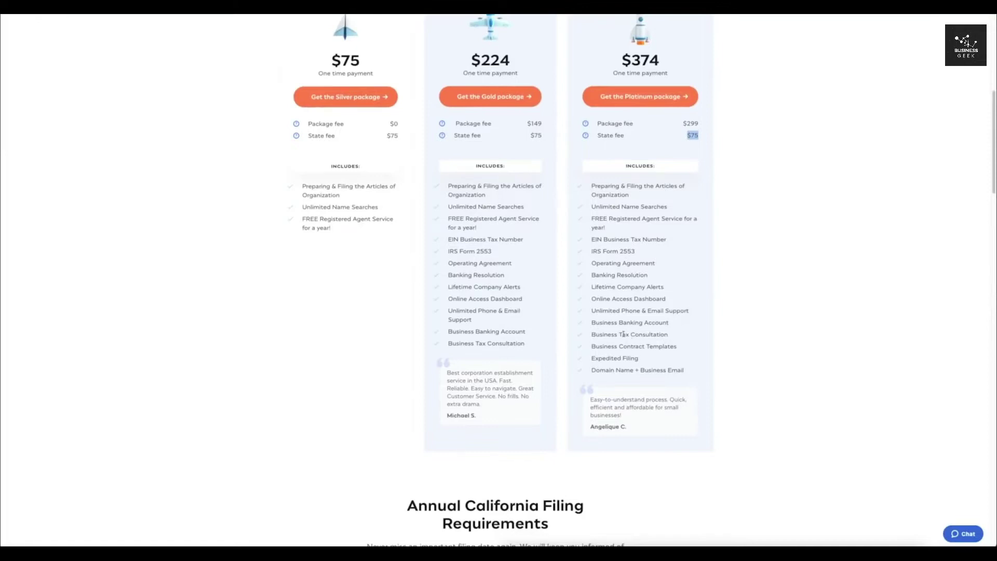
left_click(623, 347)
left_click_drag(603, 360, 642, 363)
left_click(646, 365)
scroll(685, 360, "up", 2)
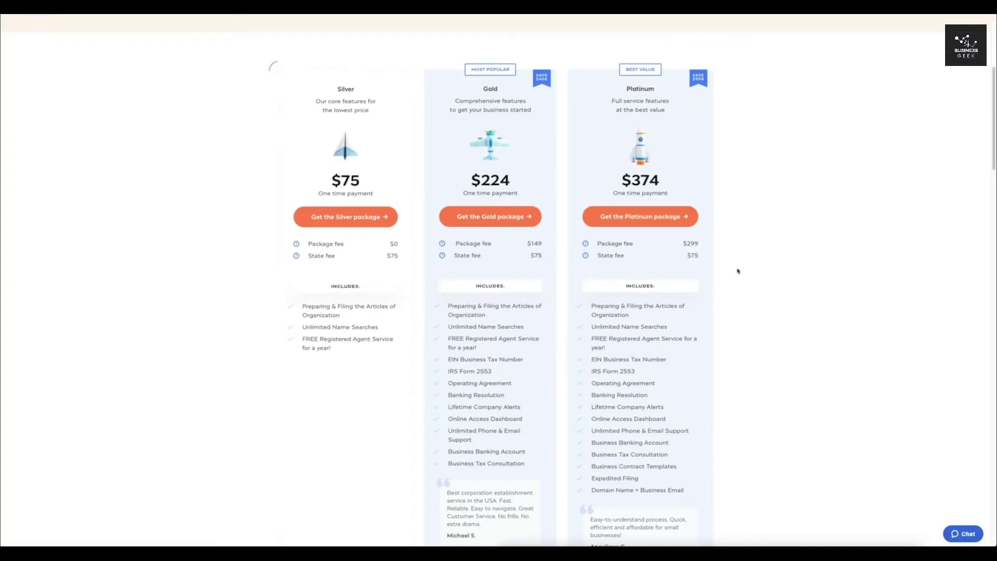
left_click(502, 221)
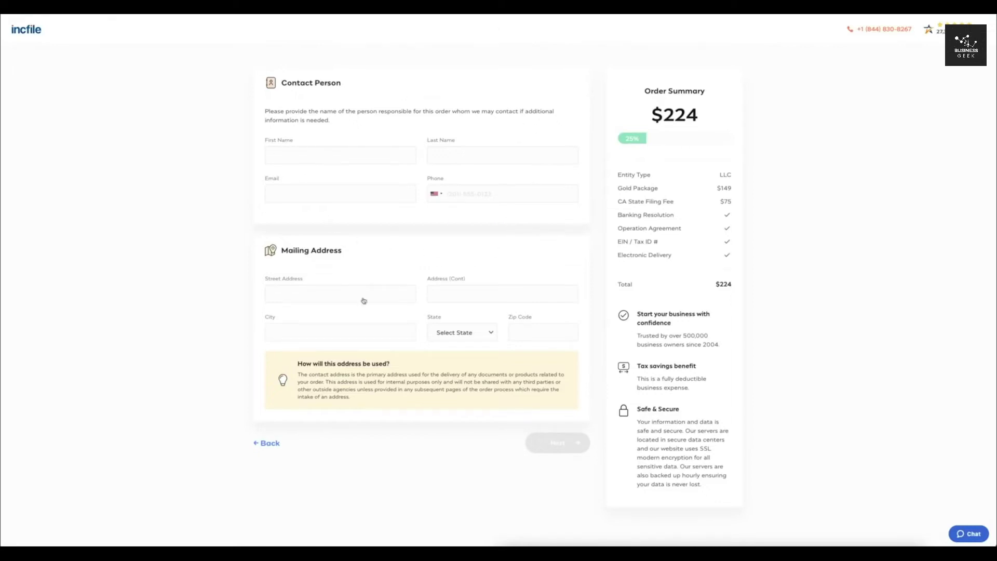
Enter the contact person's details and mailing address, then submit them
left_click(321, 152)
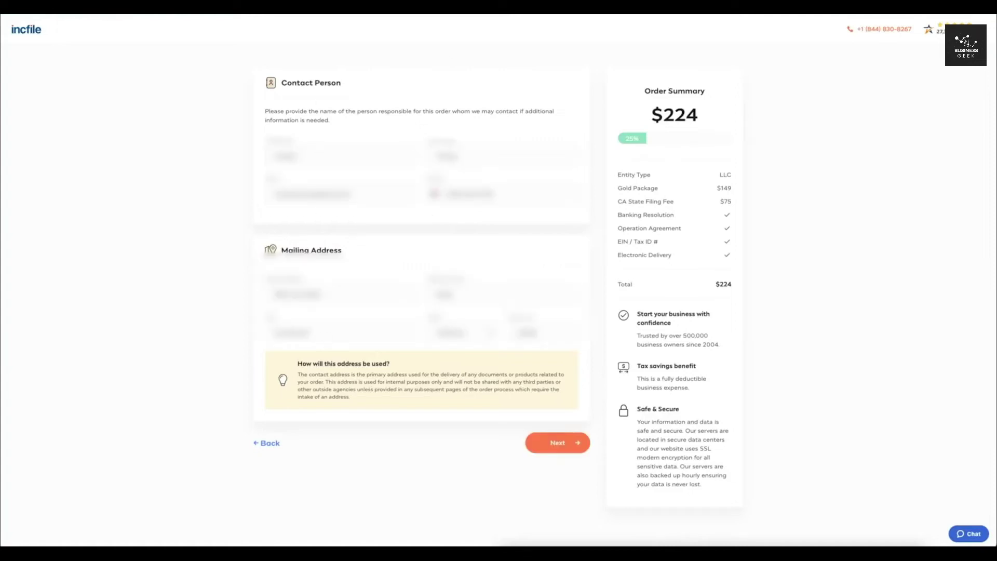
left_click(560, 451)
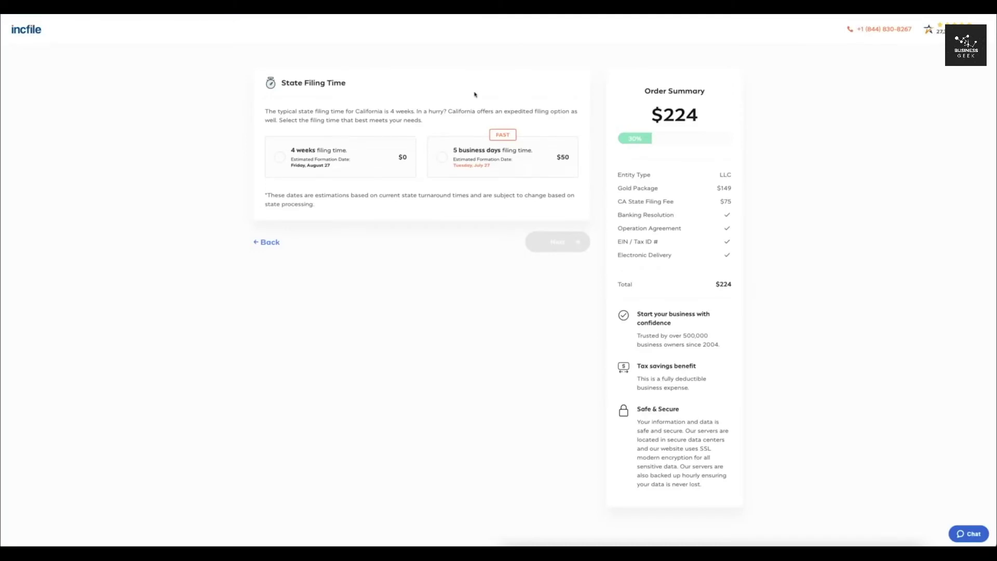
Settle on the standard 4-week filing time at $0 and continue
left_click_drag(463, 128, 445, 101)
left_click(445, 100)
left_click(280, 158)
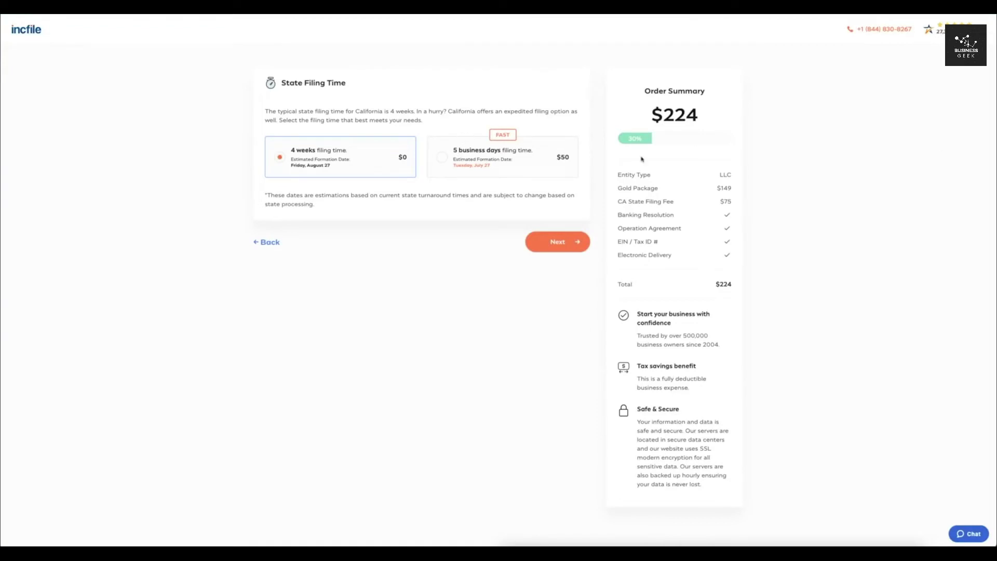
left_click(446, 156)
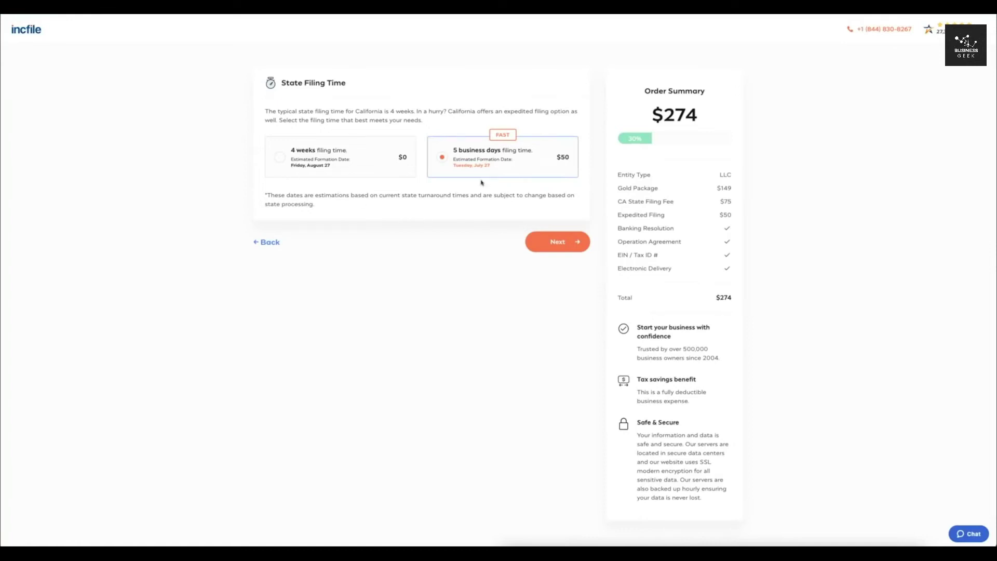
left_click(283, 160)
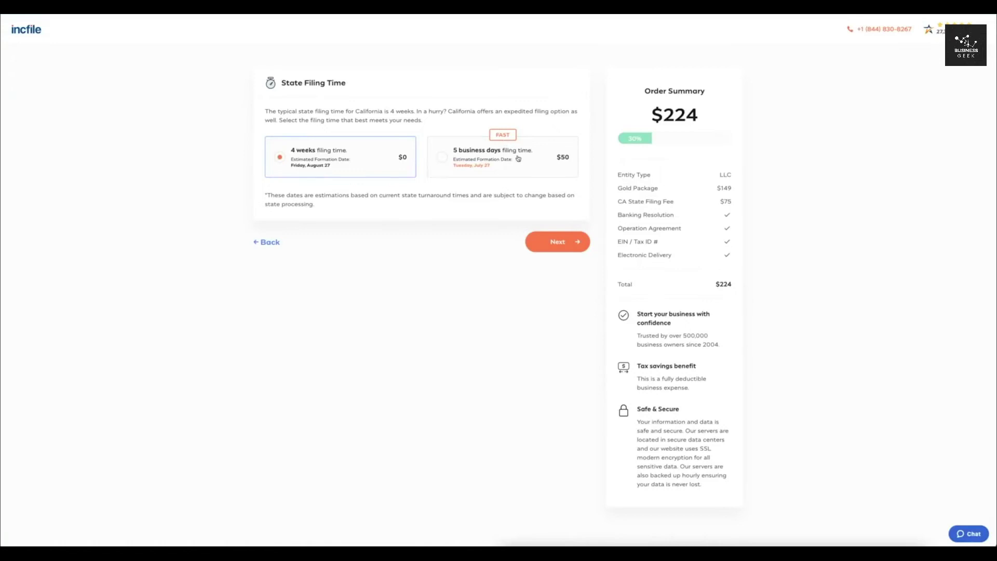
left_click(574, 242)
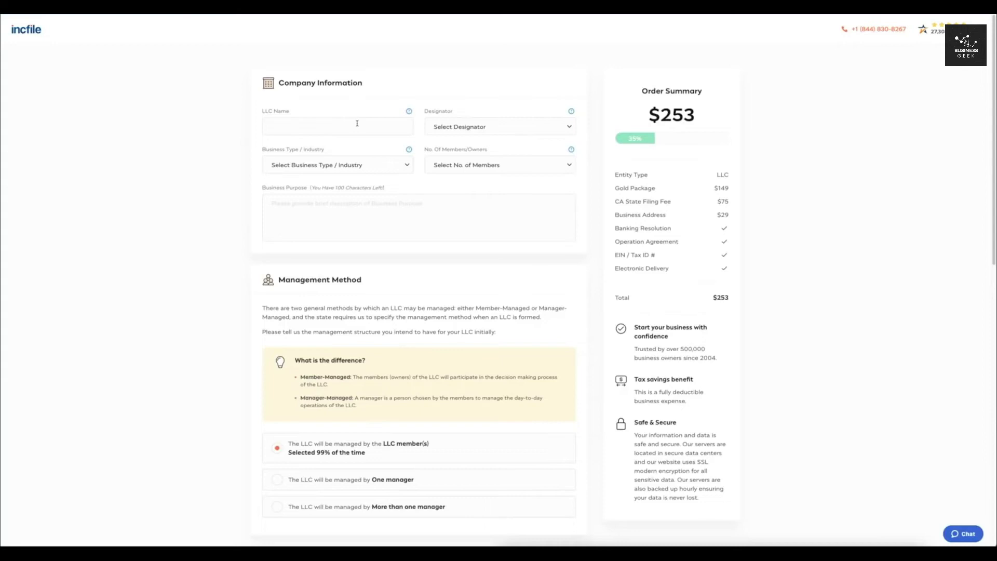
Name the company 'Biz Entity Prep Services' with the LLC designator
left_click(357, 123)
type("Biz E")
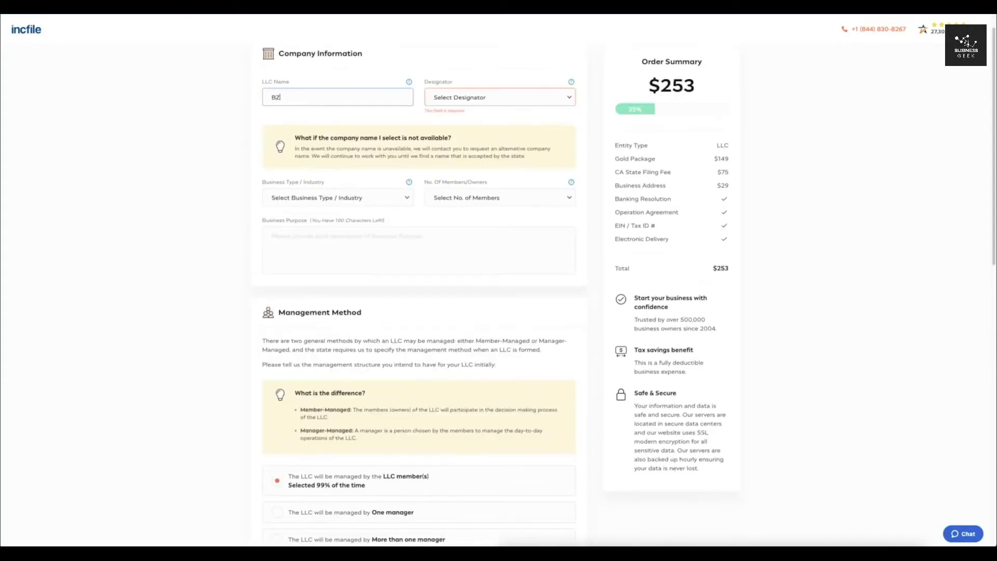
type("ntity Prep Services")
left_click(477, 75)
left_click(478, 97)
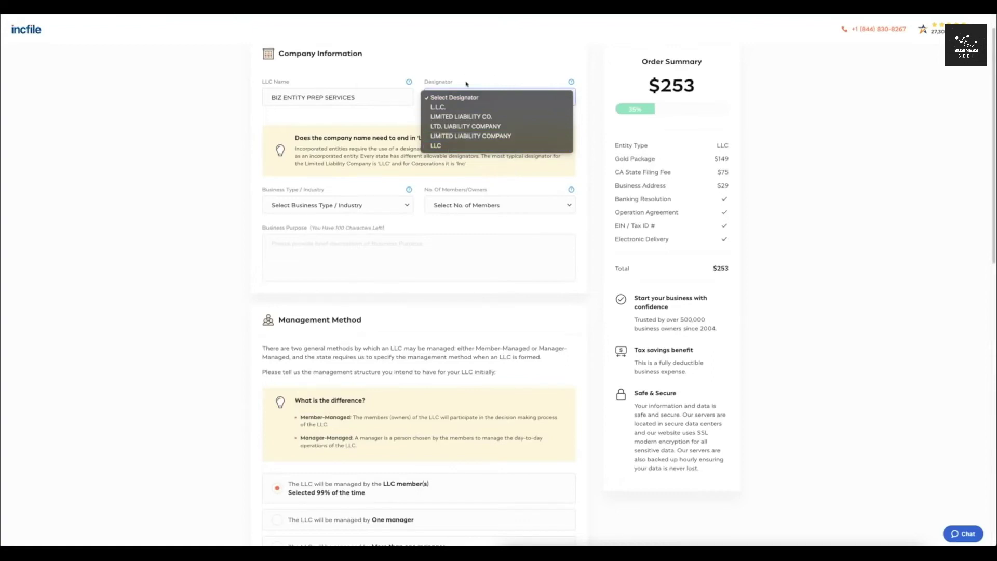
left_click(444, 146)
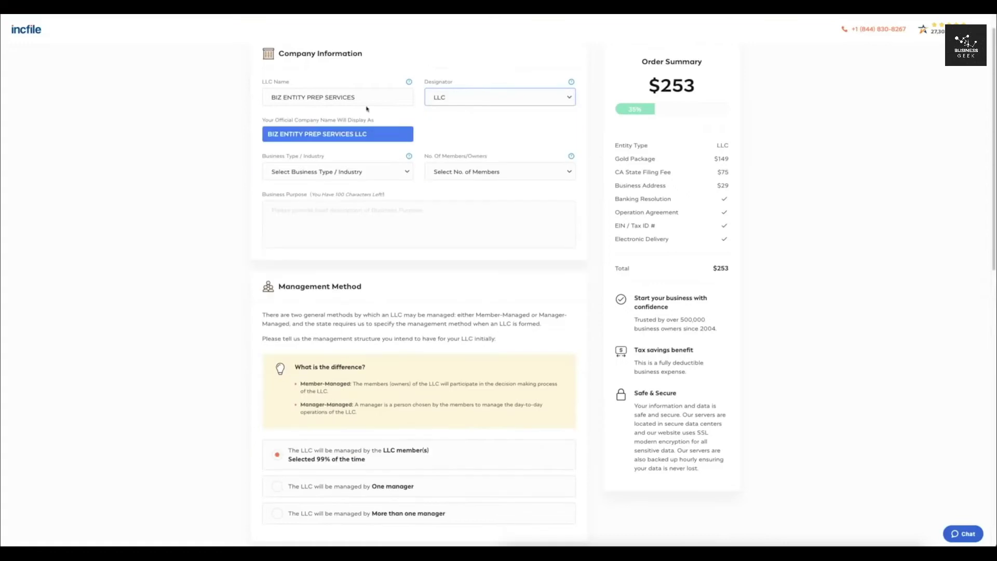
left_click(468, 123)
Set industry Accountant / Tax Services, 1 member, and purpose 'Helping people prep and set up their business entities'
left_click(346, 173)
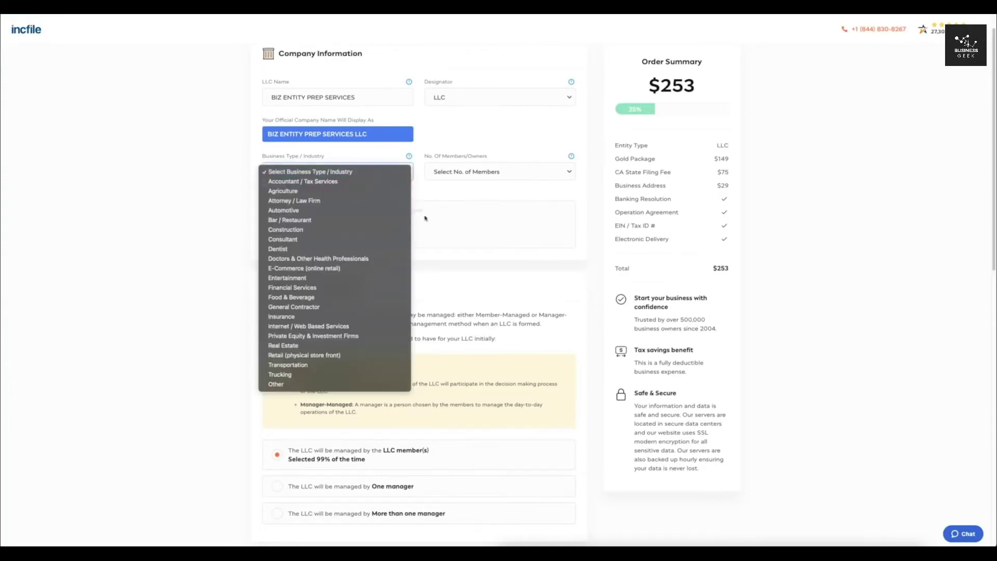
left_click(339, 182)
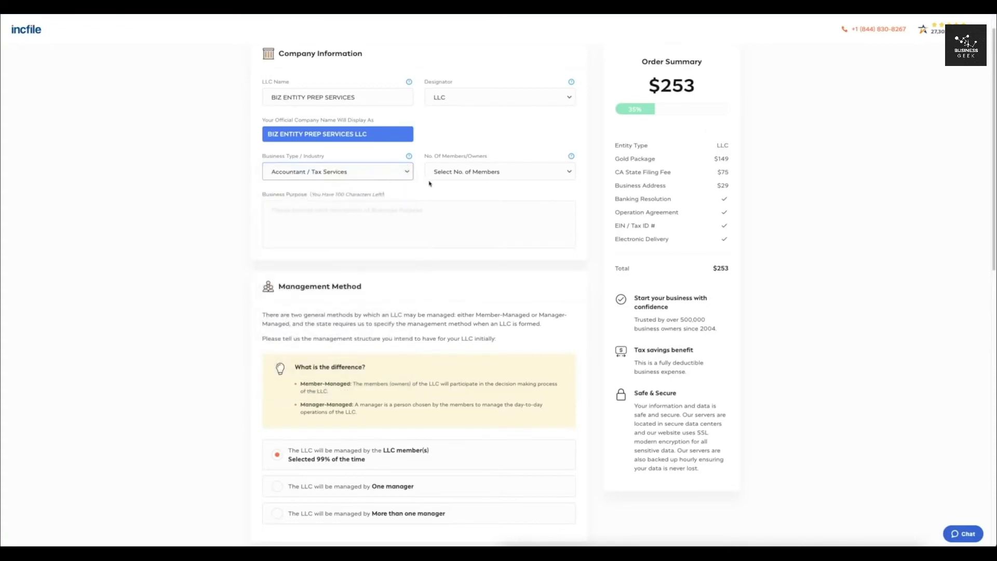
left_click(532, 175)
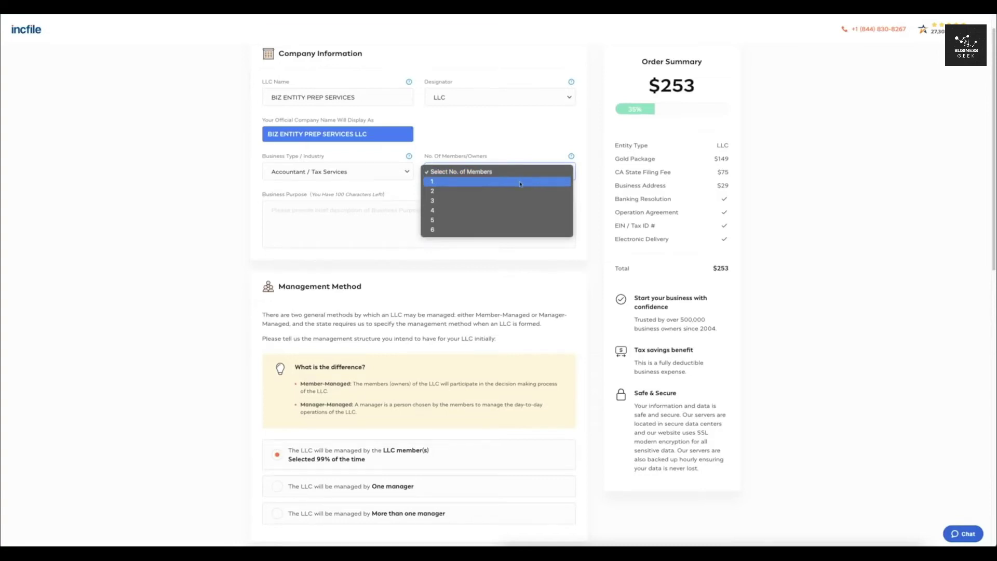
left_click(520, 182)
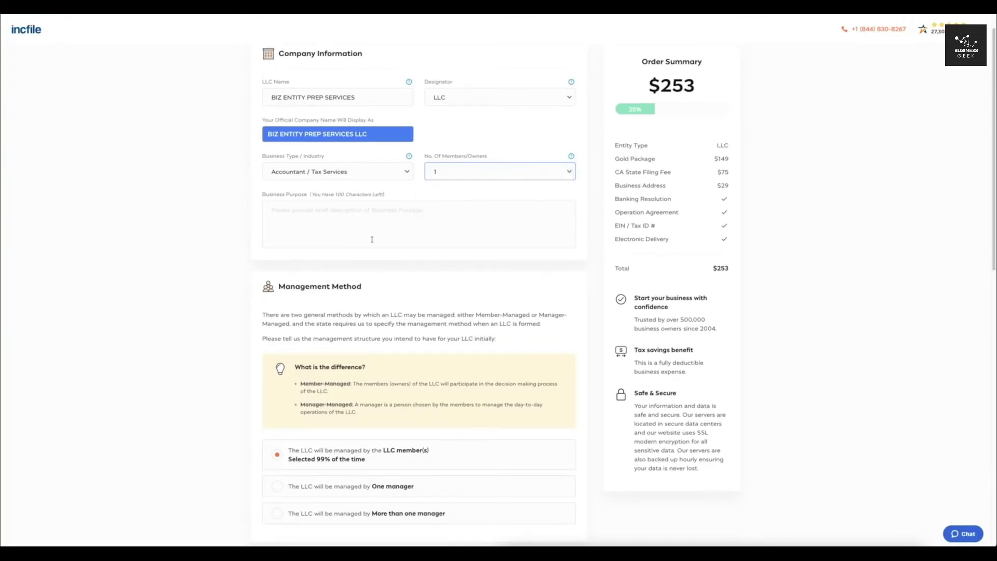
left_click(375, 222)
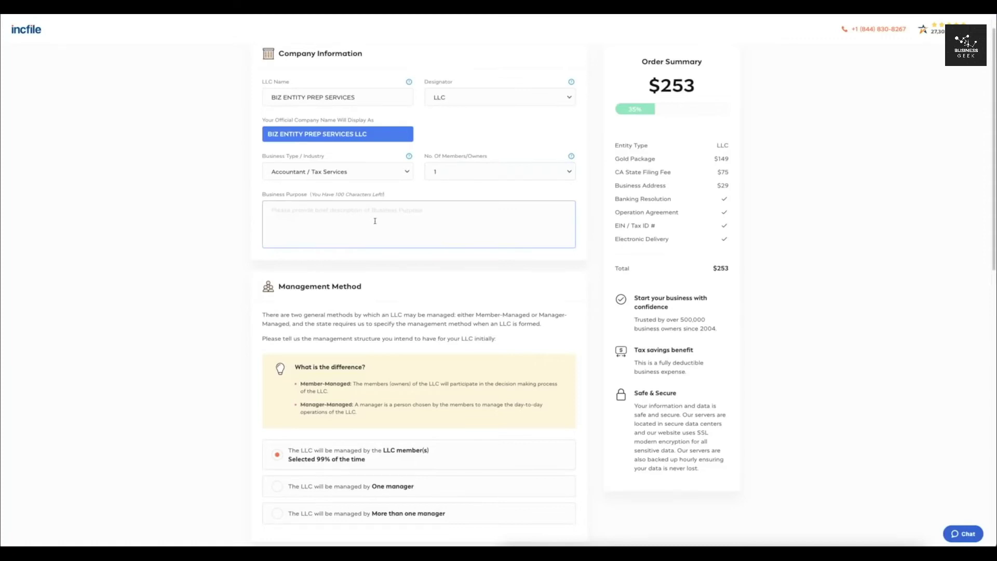
type("Helping people")
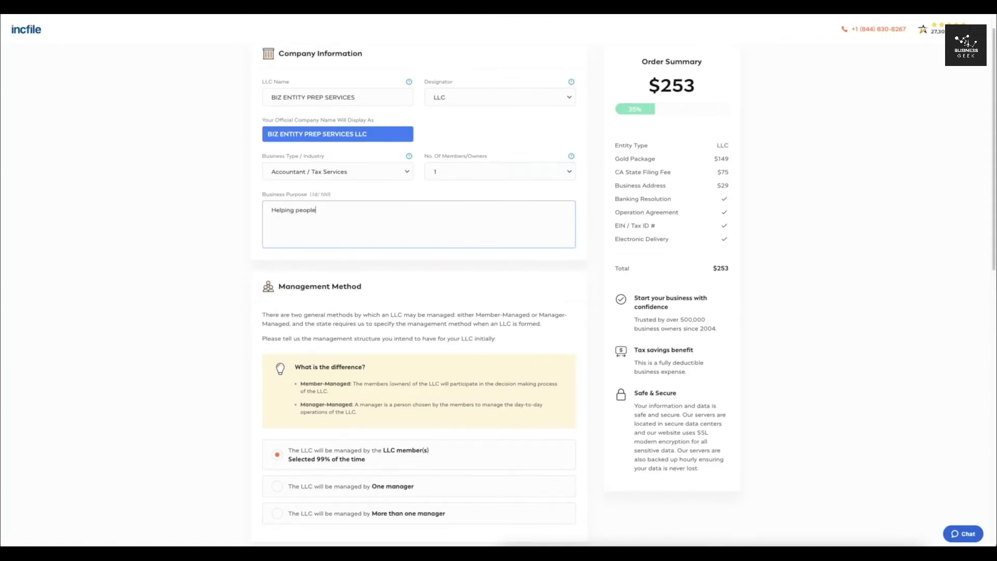
type(" prep and set up their business entities")
left_click(191, 197)
scroll(222, 200, "down", 4)
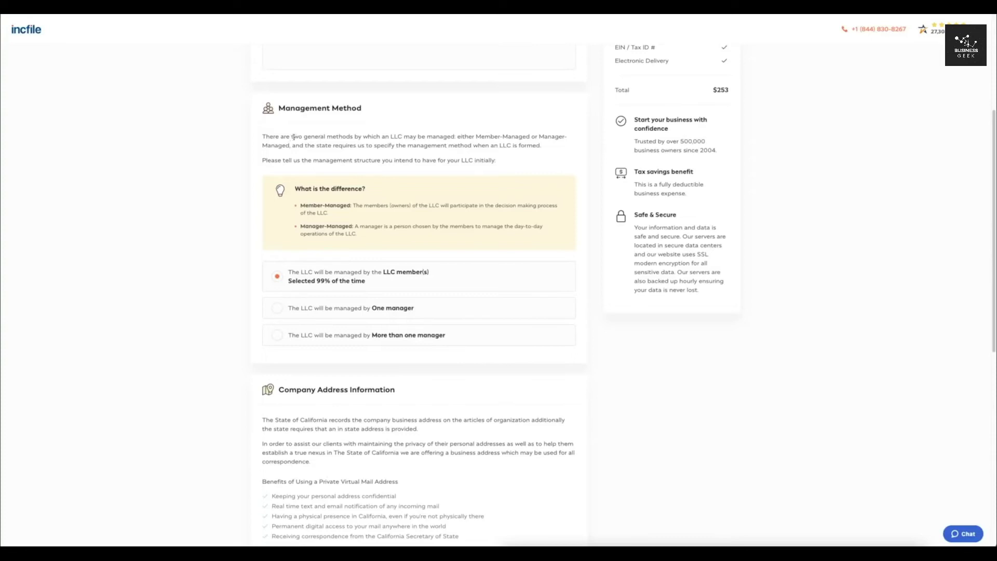
left_click_drag(292, 137, 366, 145)
left_click(414, 152)
left_click_drag(473, 137, 528, 137)
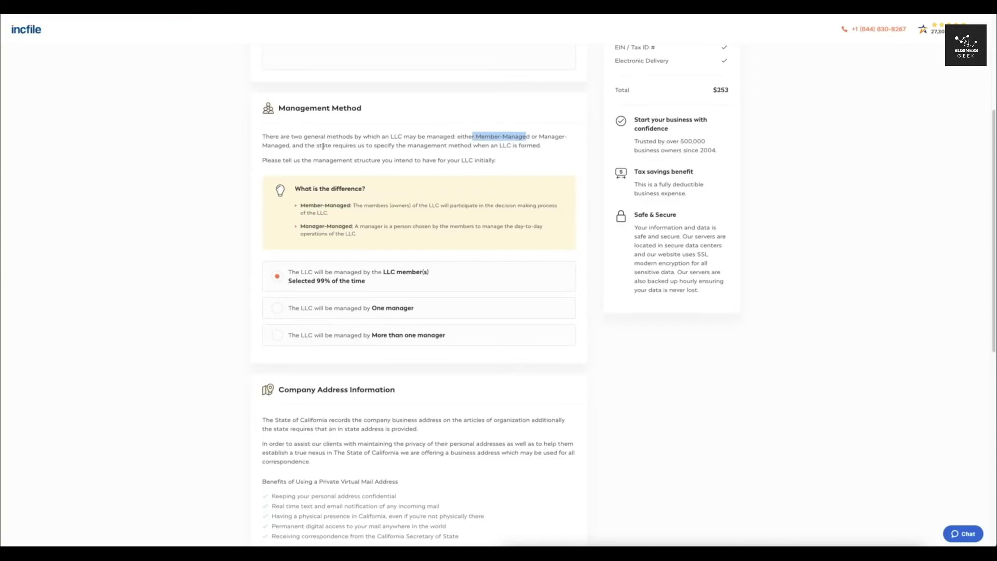
left_click_drag(323, 147, 393, 145)
left_click(393, 145)
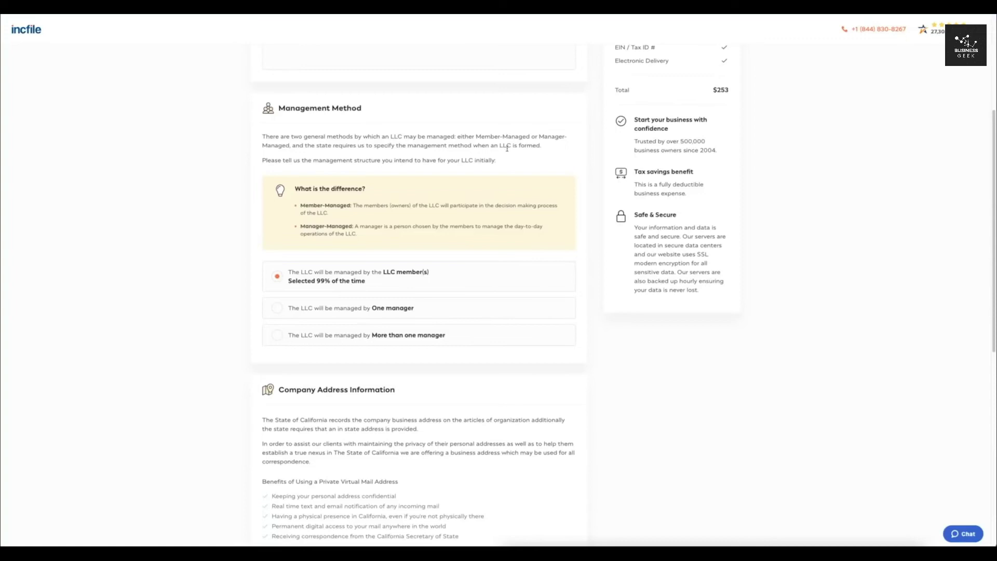
left_click_drag(509, 238, 361, 175)
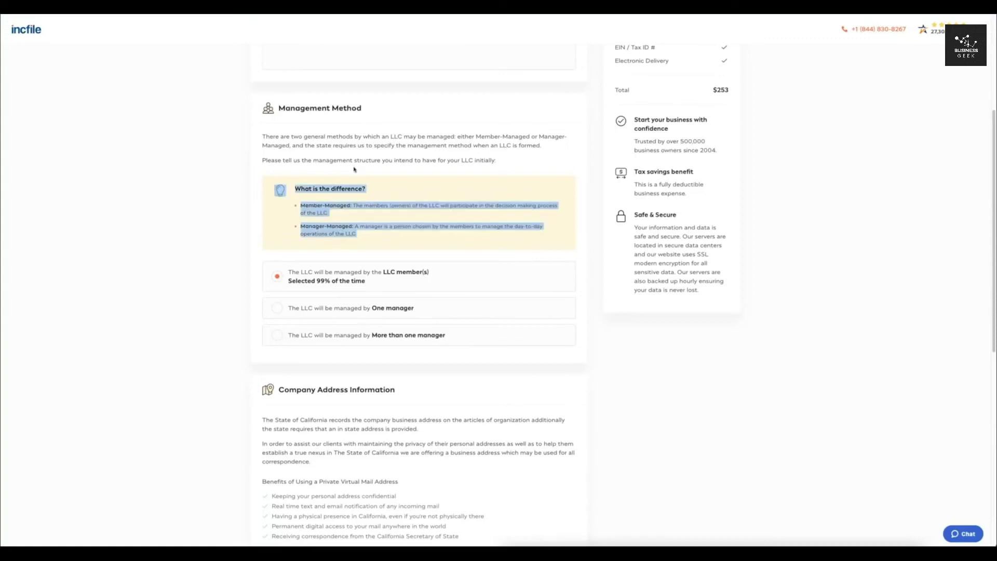
left_click(360, 174)
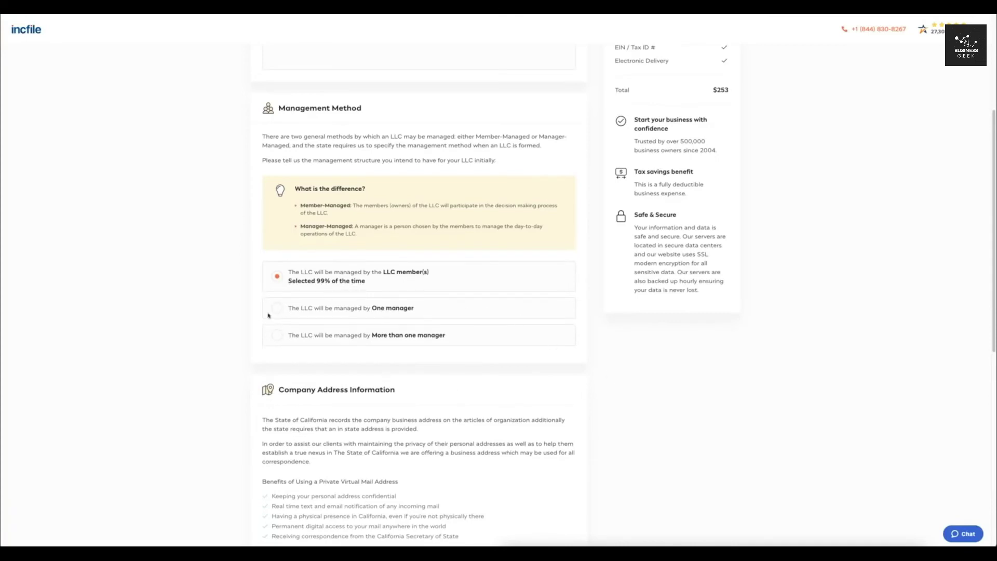
scroll(212, 326, "down", 5)
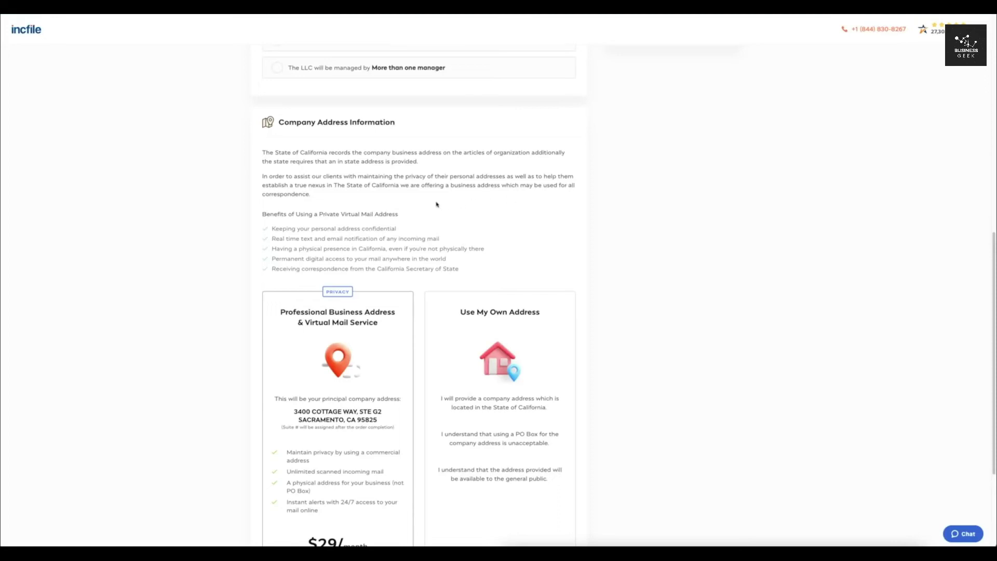
scroll(436, 204, "down", 1)
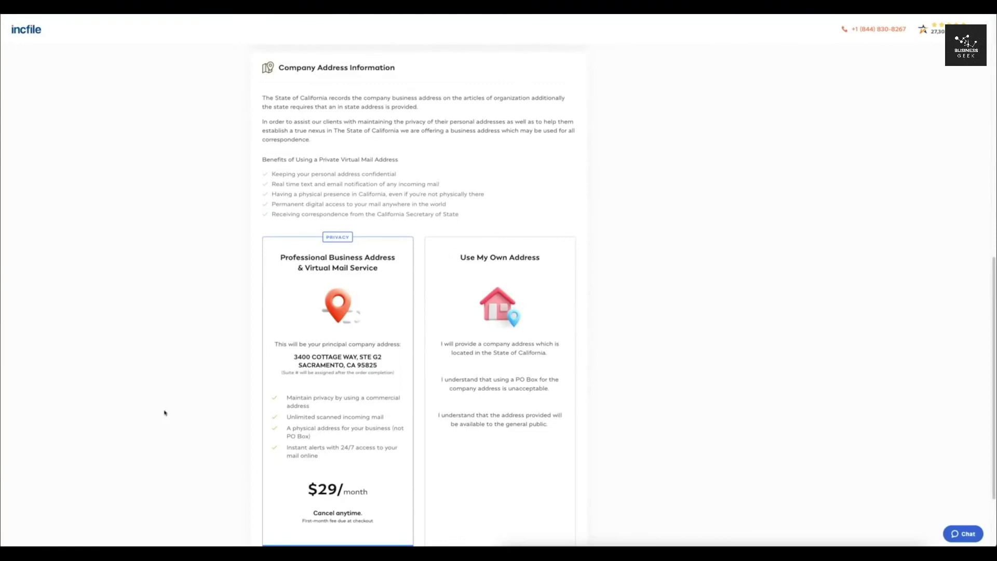
scroll(389, 430, "down", 1)
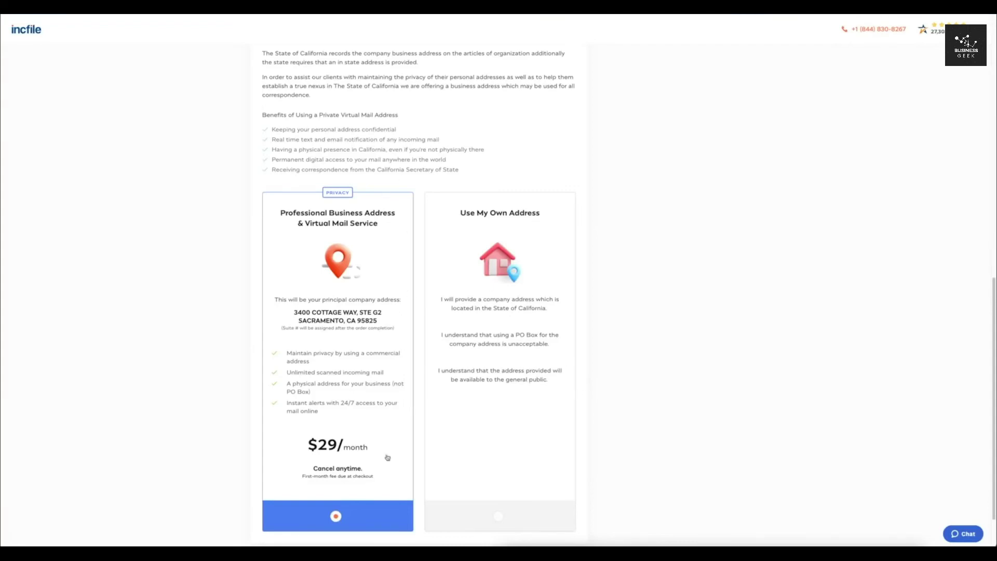
scroll(681, 381, "down", 1)
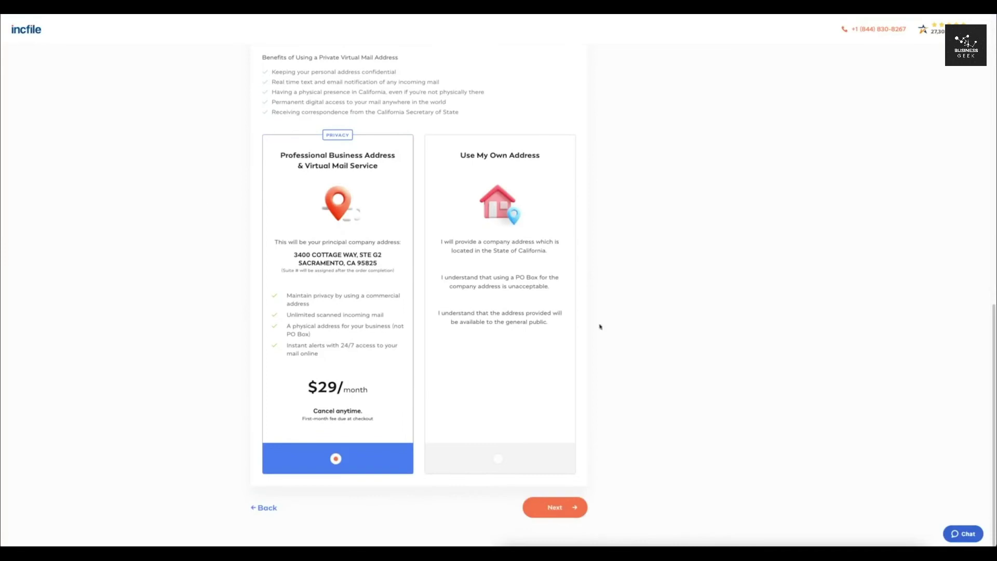
Accept the address choice and pass on the $149 Premium Service Package
left_click(555, 507)
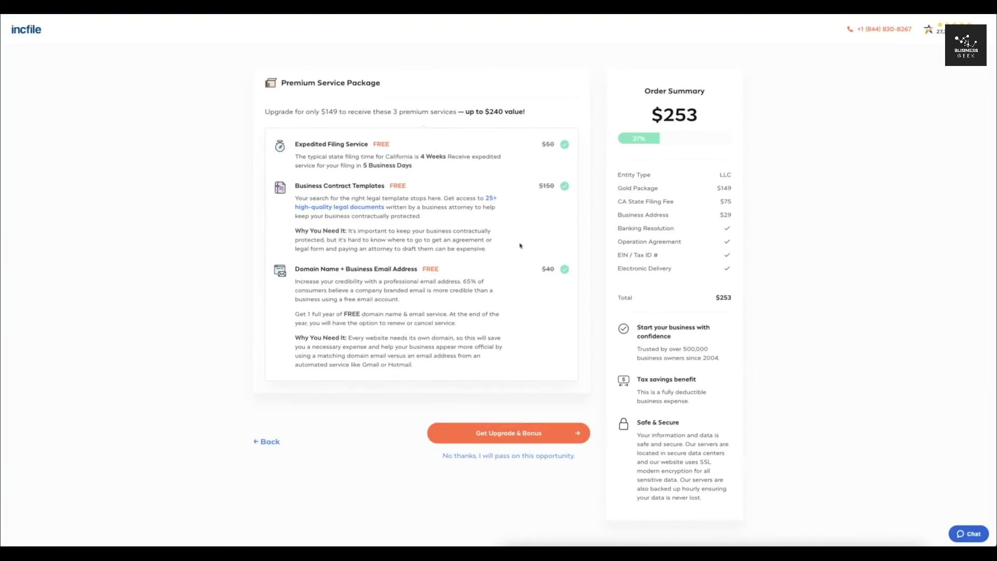
left_click(553, 457)
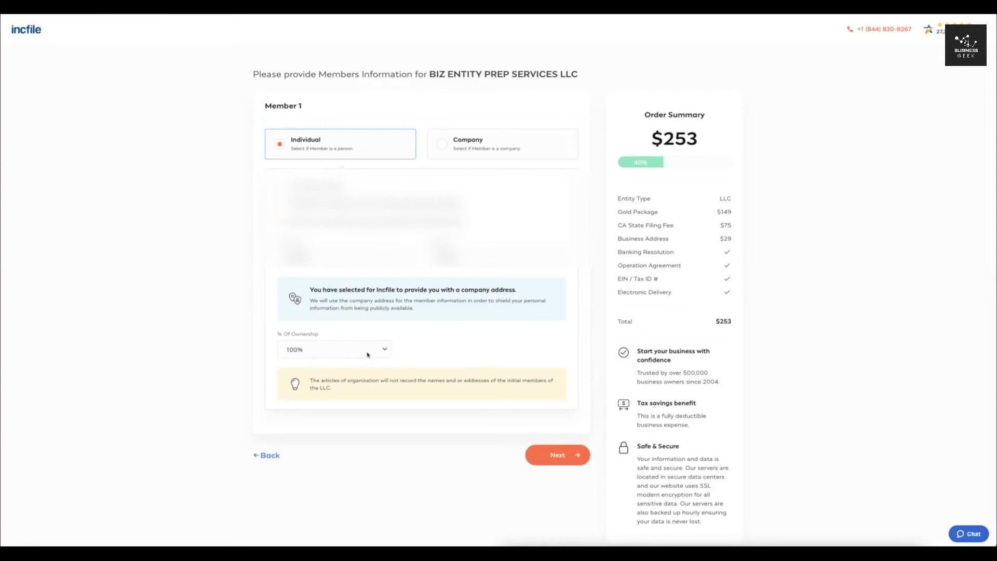
Submit Member 1 as the 100% individual owner to reach the Registered Agent step
left_click(565, 456)
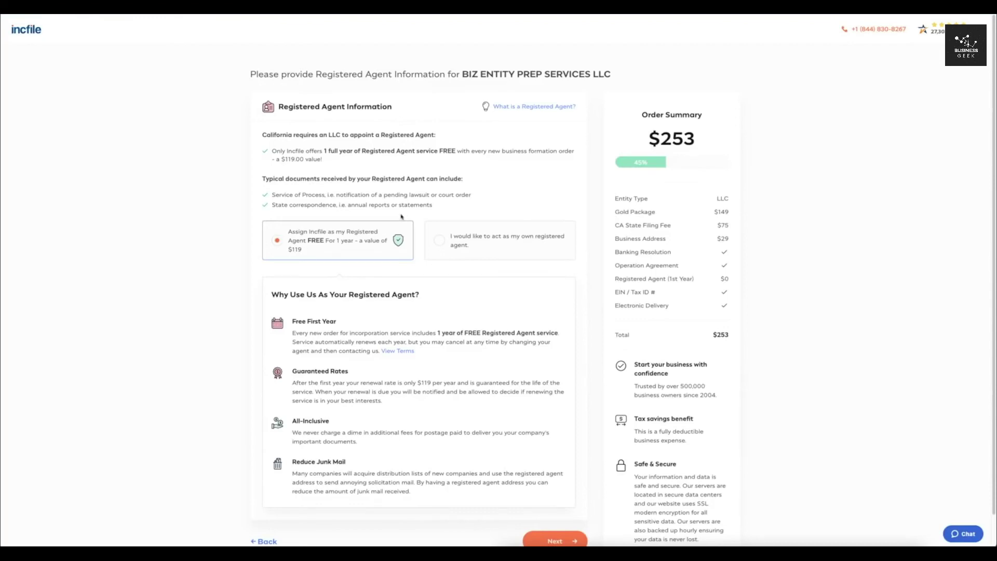
scroll(426, 223, "down", 1)
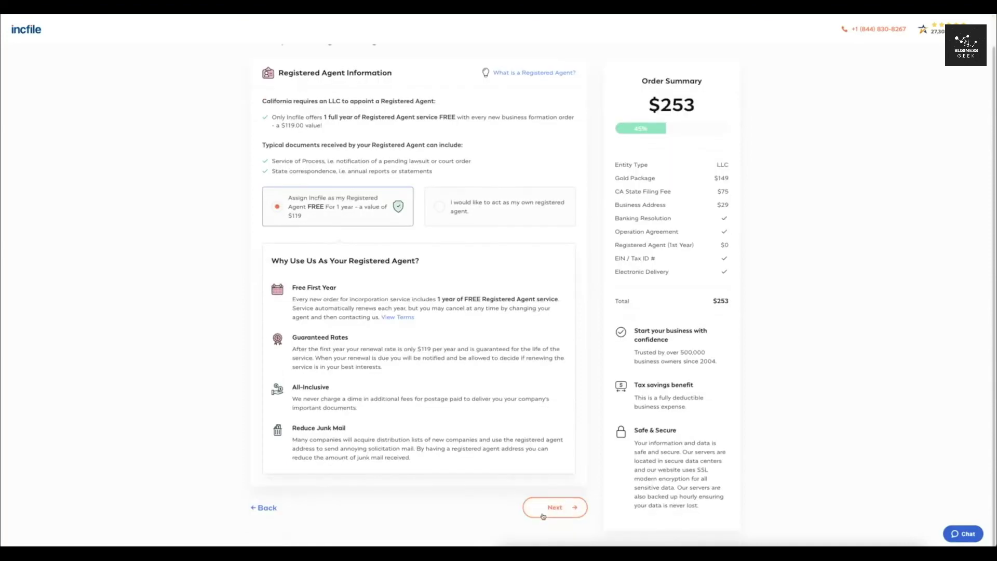
Keep Incfile as registered agent and pick Finance as the principal business activity
left_click(548, 516)
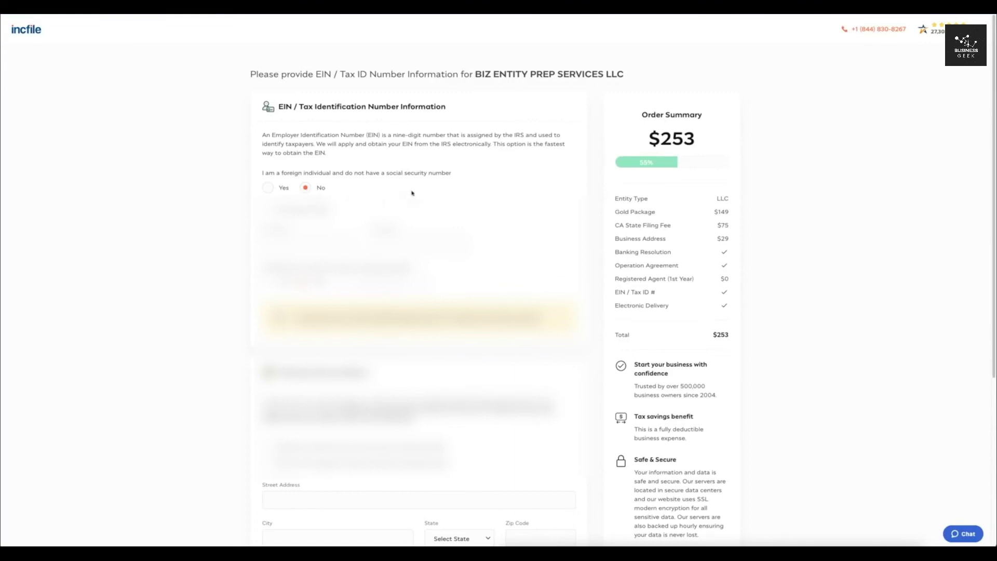
scroll(401, 194, "down", 5)
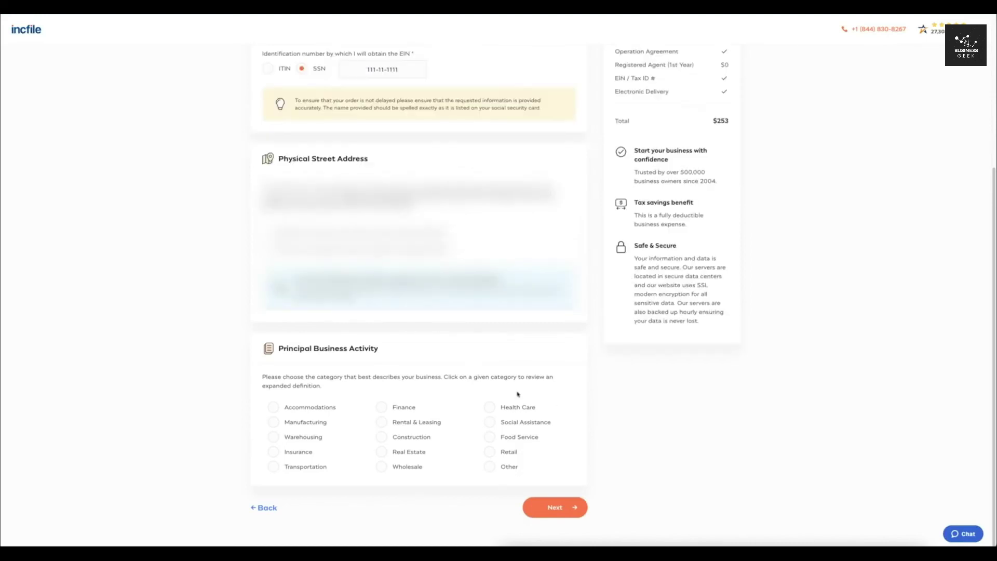
left_click_drag(347, 333, 404, 359)
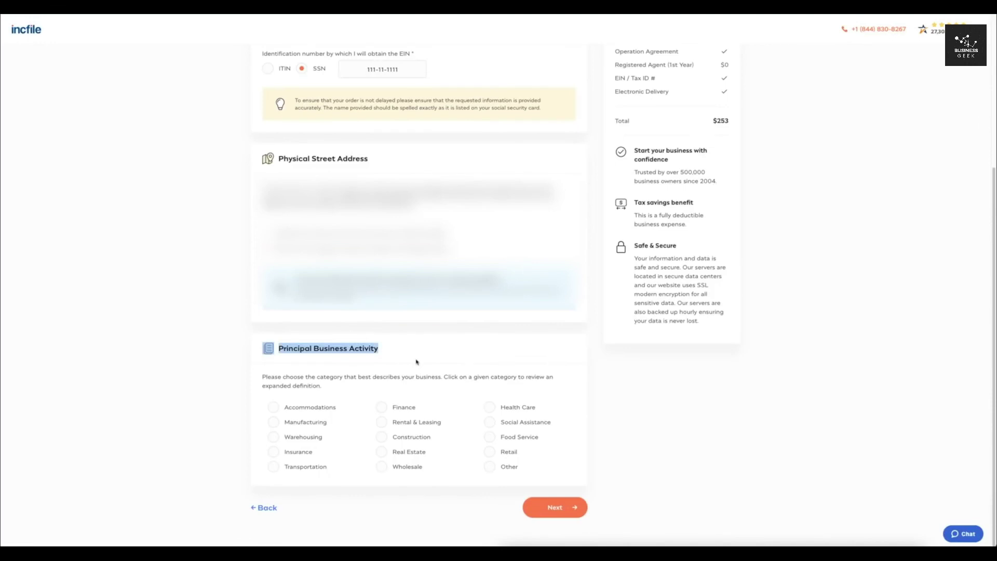
left_click(416, 364)
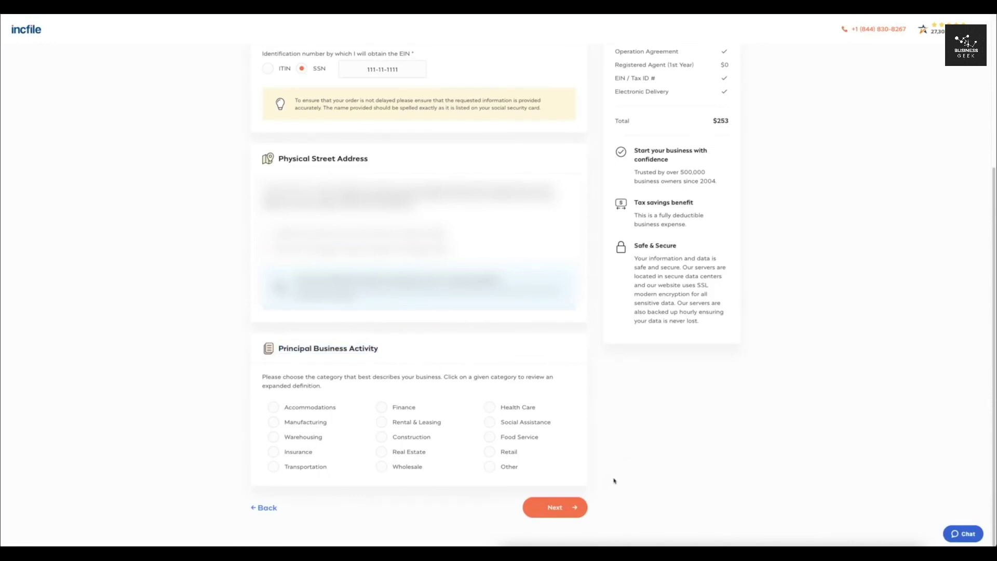
left_click(382, 408)
scroll(683, 465, "down", 4)
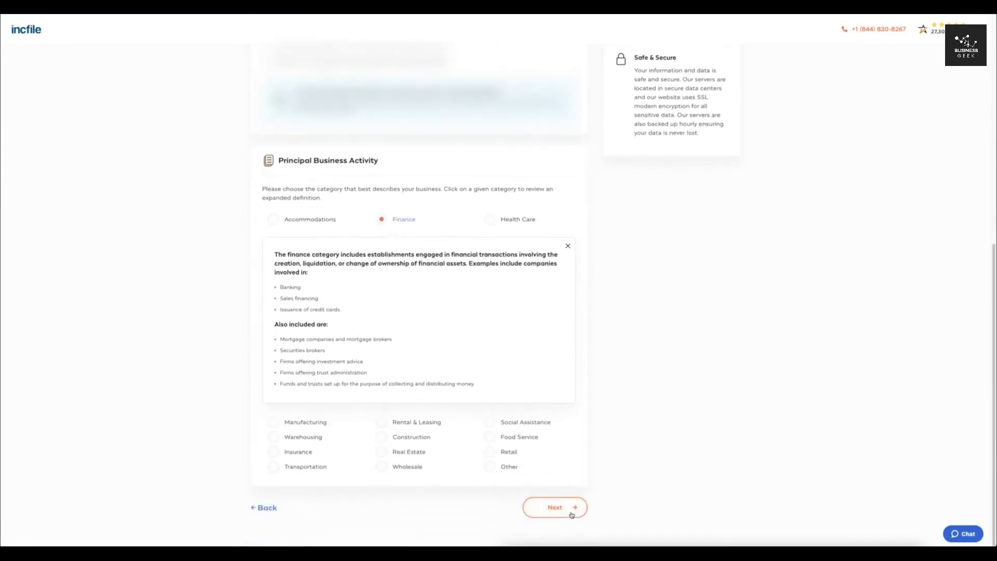
Submit the EIN details, then decline Bank of America banking and the free tax consultation
left_click(571, 514)
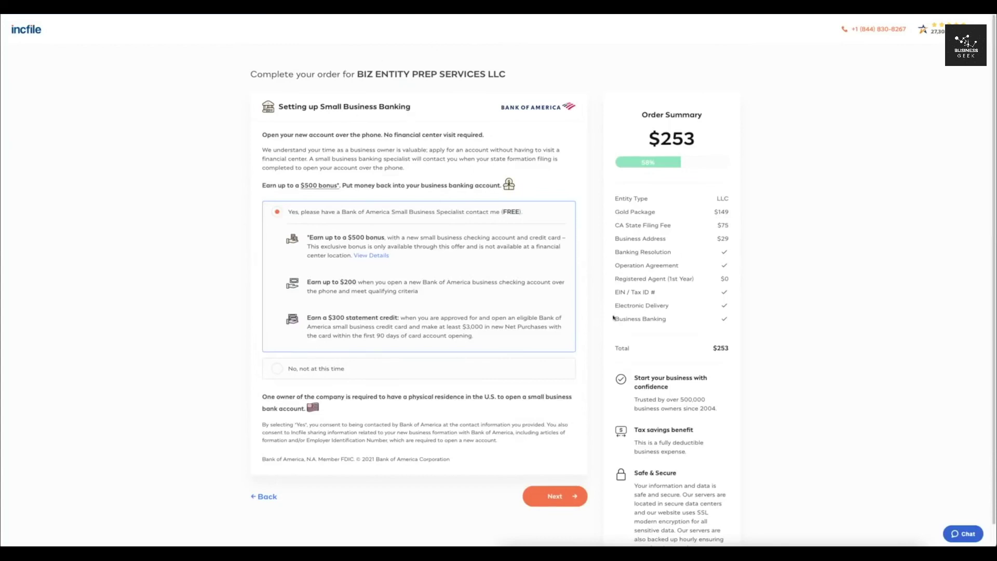
left_click(277, 369)
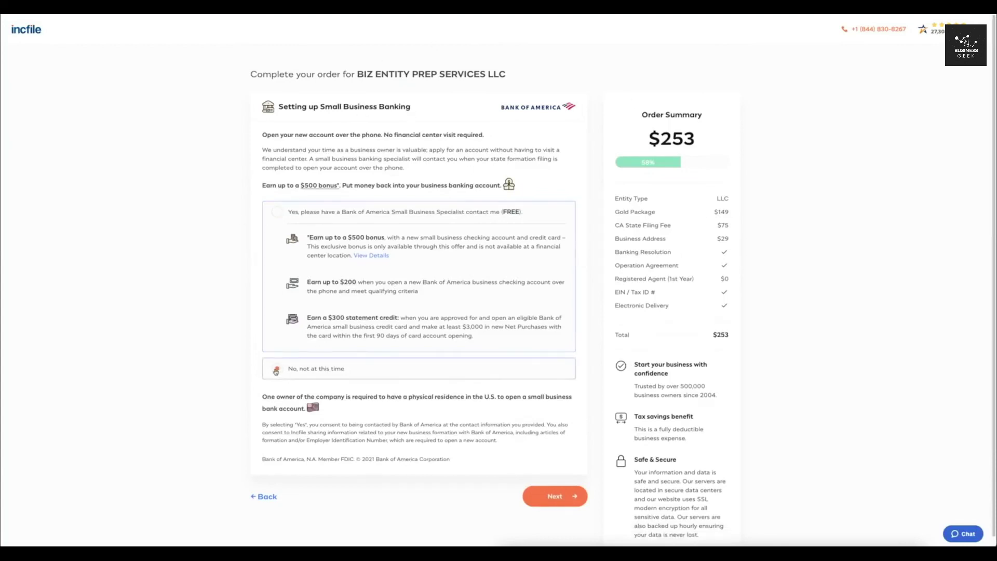
left_click(561, 500)
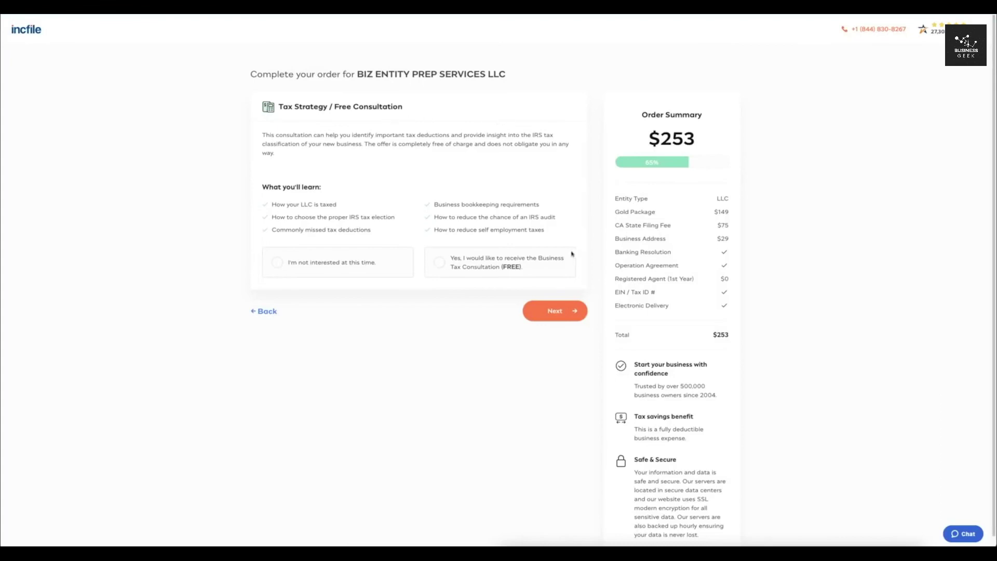
left_click(331, 264)
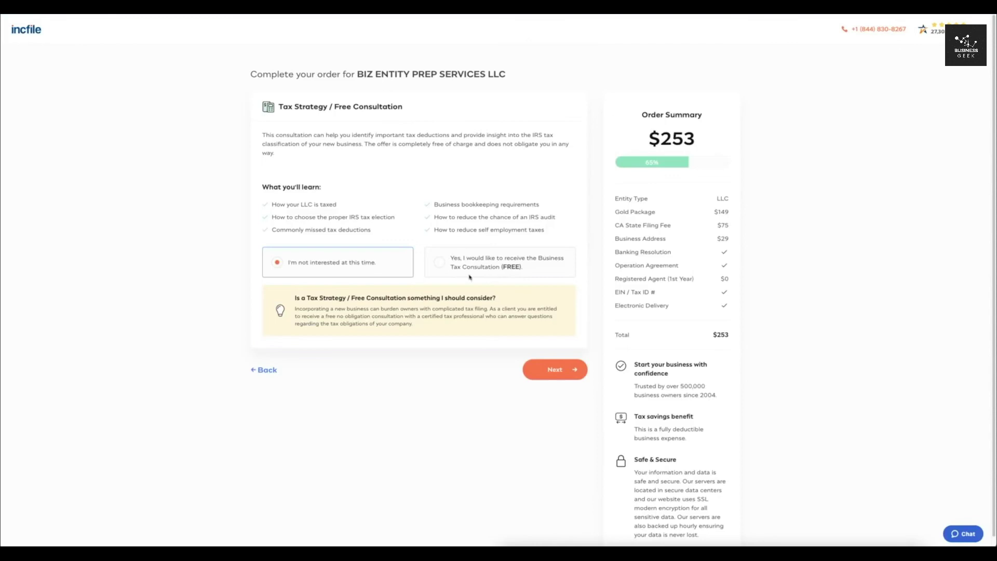
left_click(555, 371)
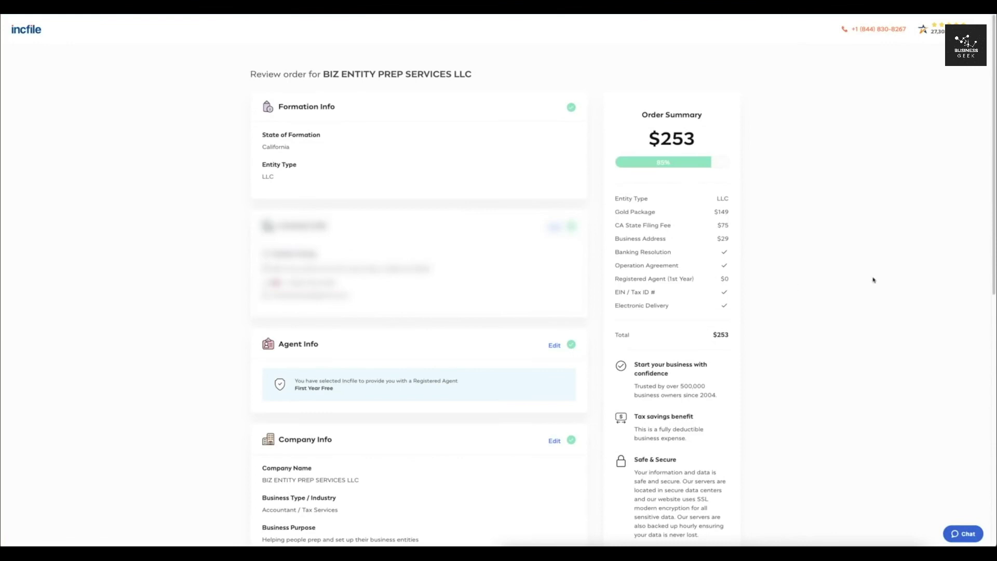
Approve the order review and continue to the billing information page
scroll(872, 280, "down", 3)
scroll(874, 284, "down", 7)
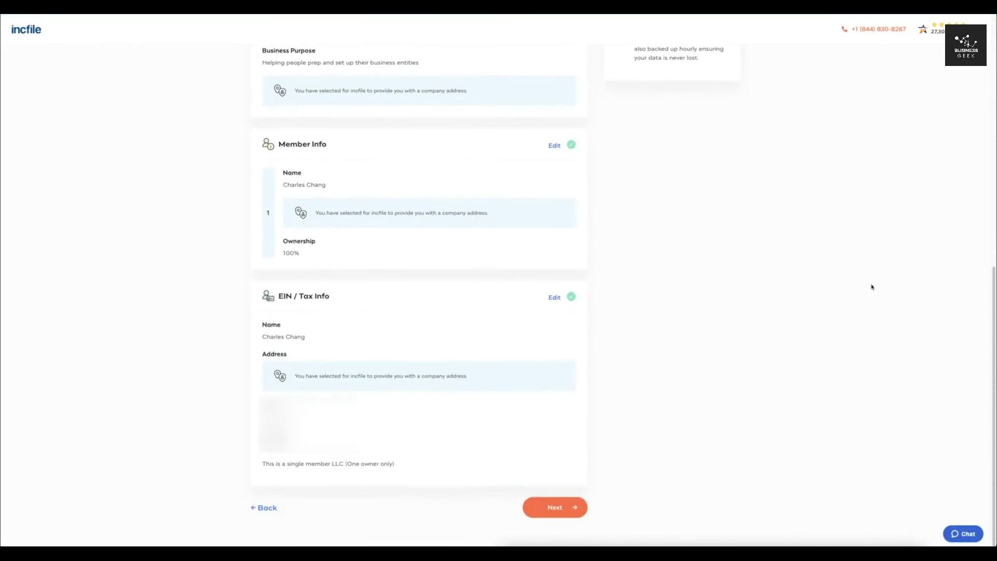
left_click(557, 507)
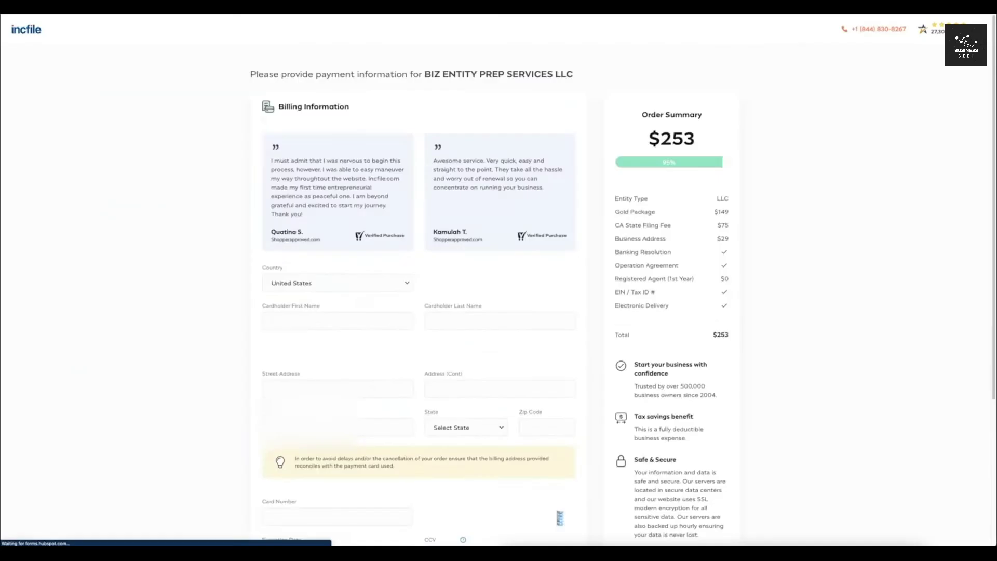
Agree to the Legal Statement and Cancellation Policy, then submit with Complete & Pay
scroll(417, 204, "down", 3)
scroll(418, 204, "up", 2)
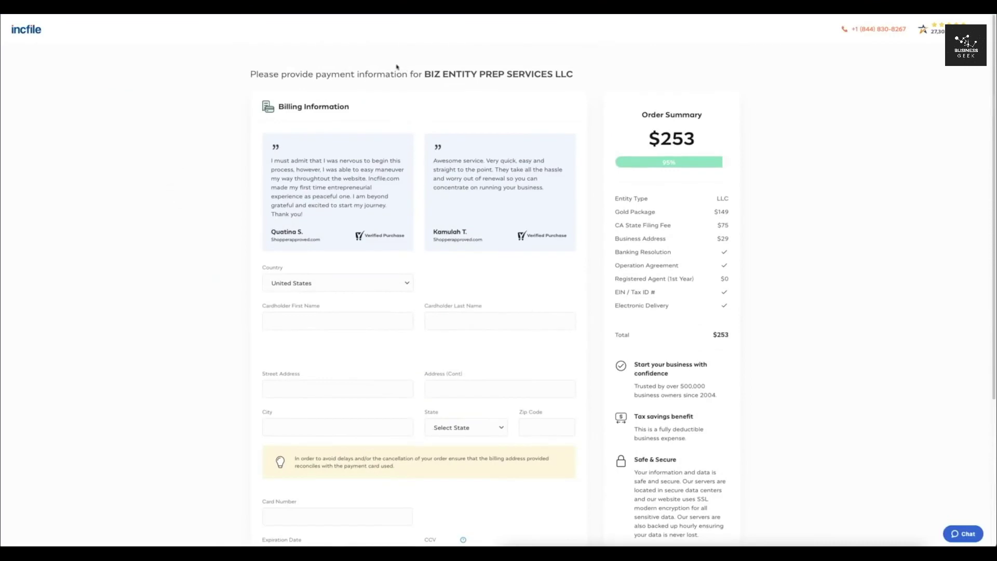
left_click_drag(329, 93, 478, 127)
left_click(482, 128)
scroll(252, 327, "down", 2)
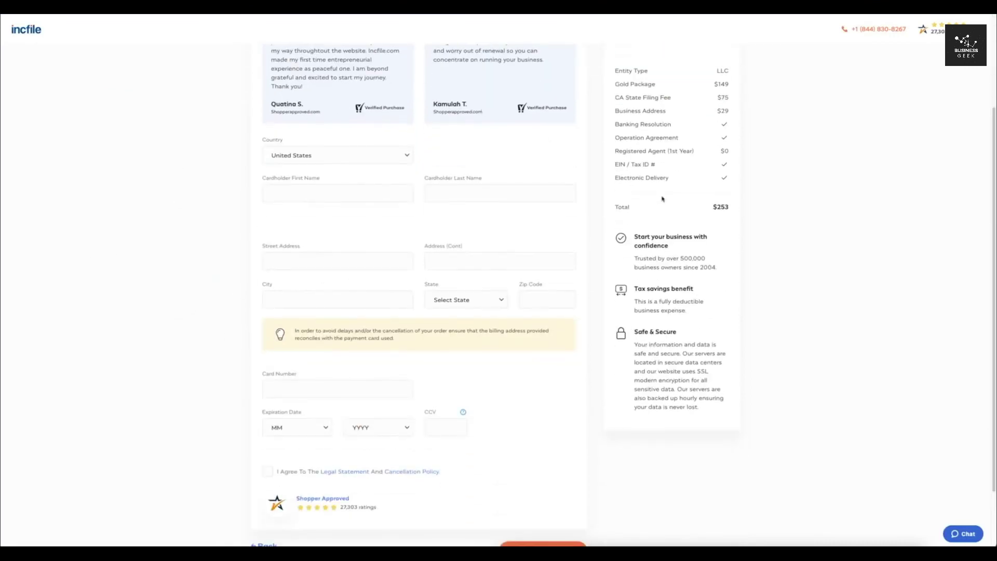
scroll(609, 262, "down", 1)
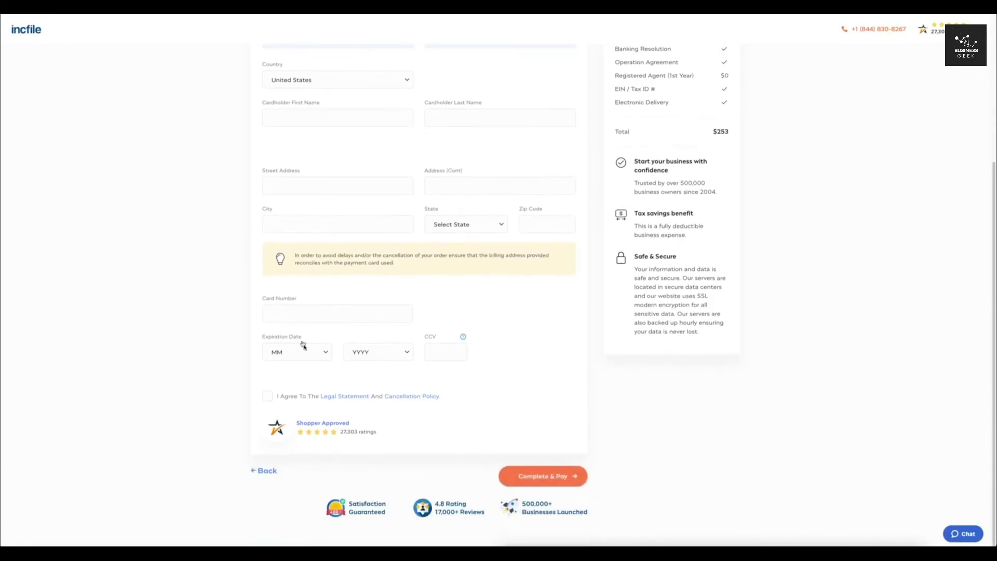
left_click(268, 398)
left_click(554, 482)
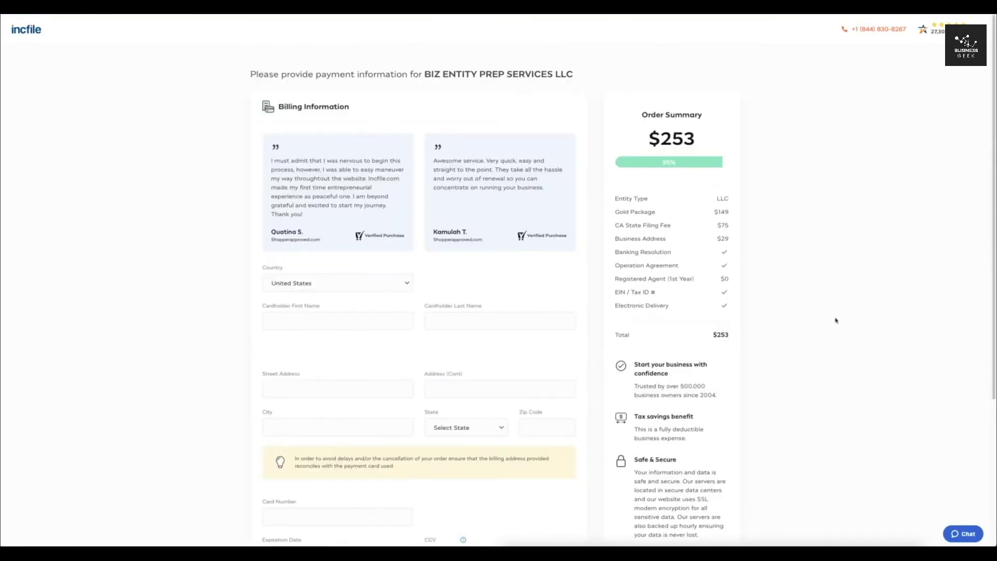